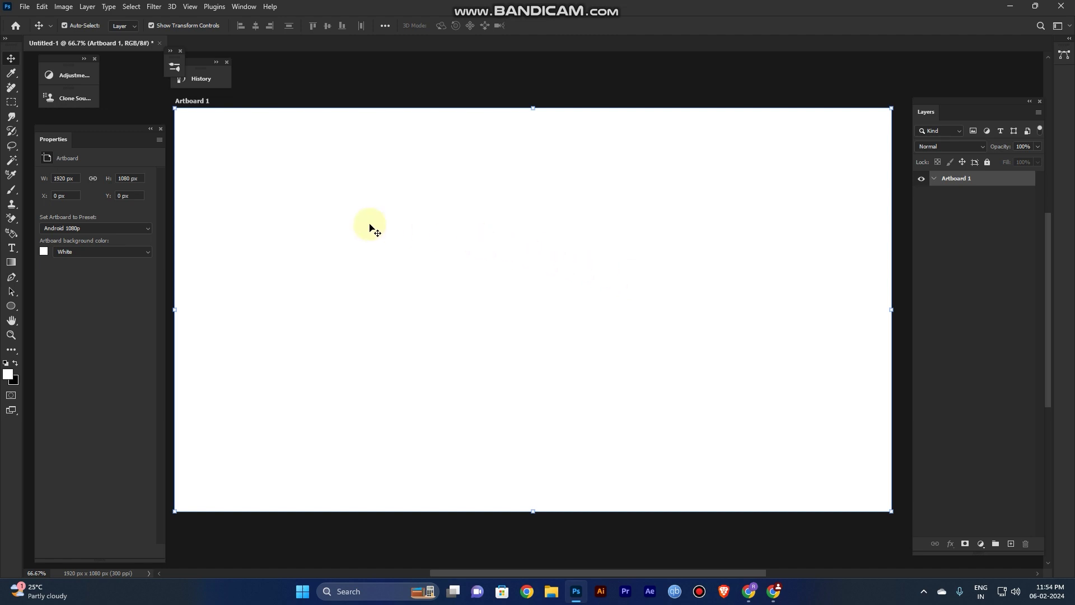
Add the horizontal text "GHOST" in the upper middle of the artboard
{"action": "left_click", "coordinate": [11, 247]}
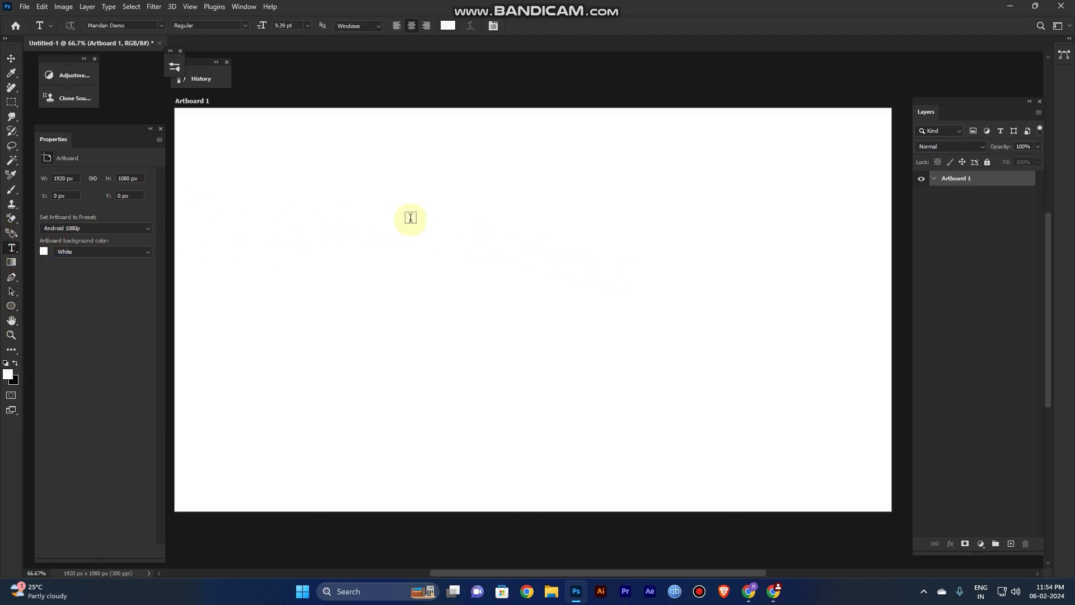
{"action": "left_click", "coordinate": [519, 247]}
{"action": "key", "text": "shift"}
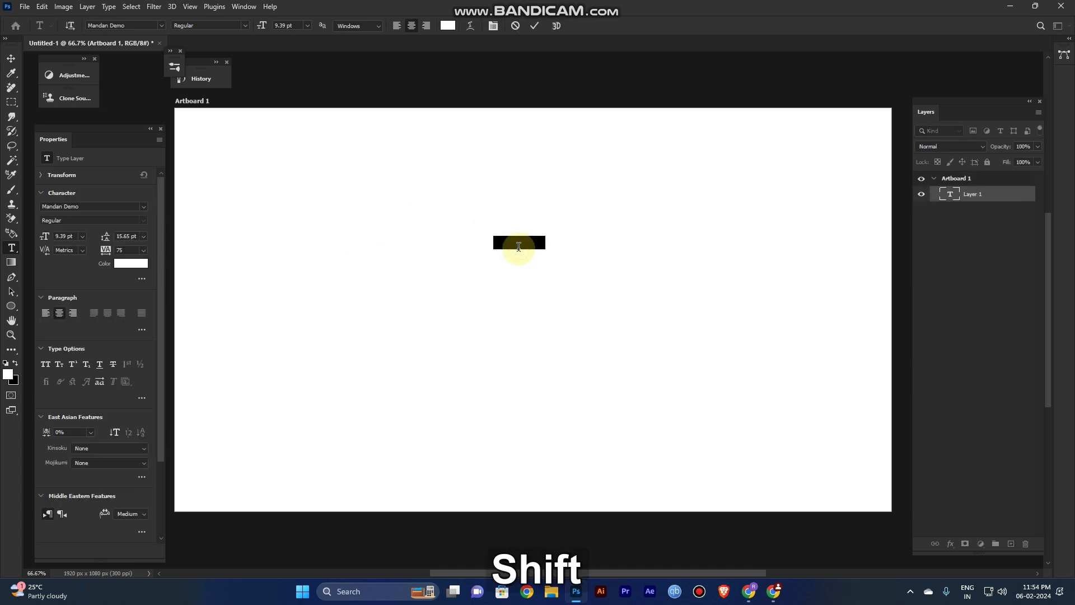
{"action": "type", "text": "GHO"}
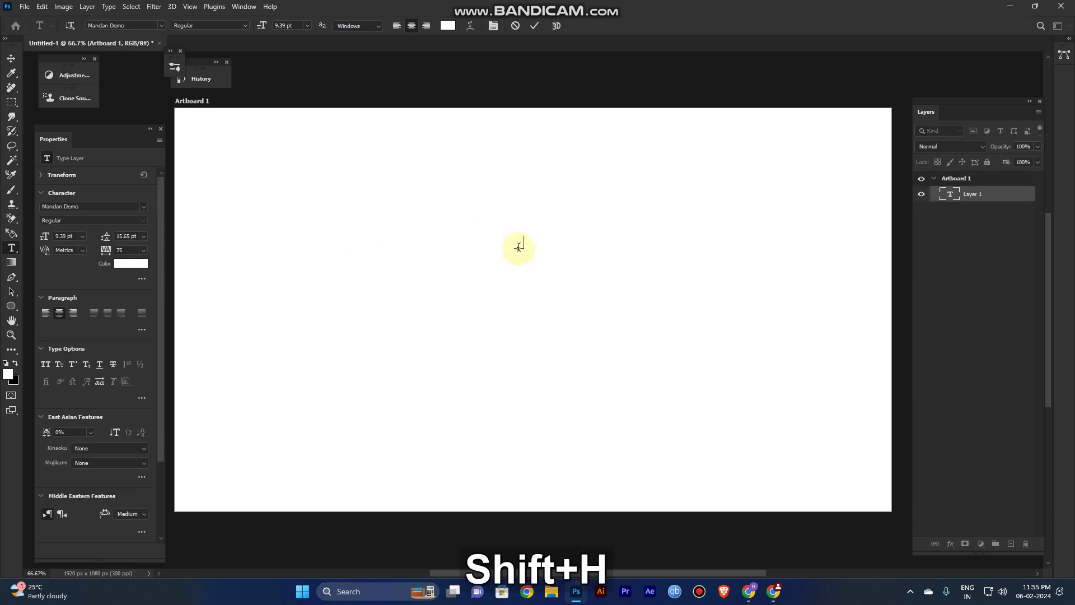
{"action": "type", "text": "T"}
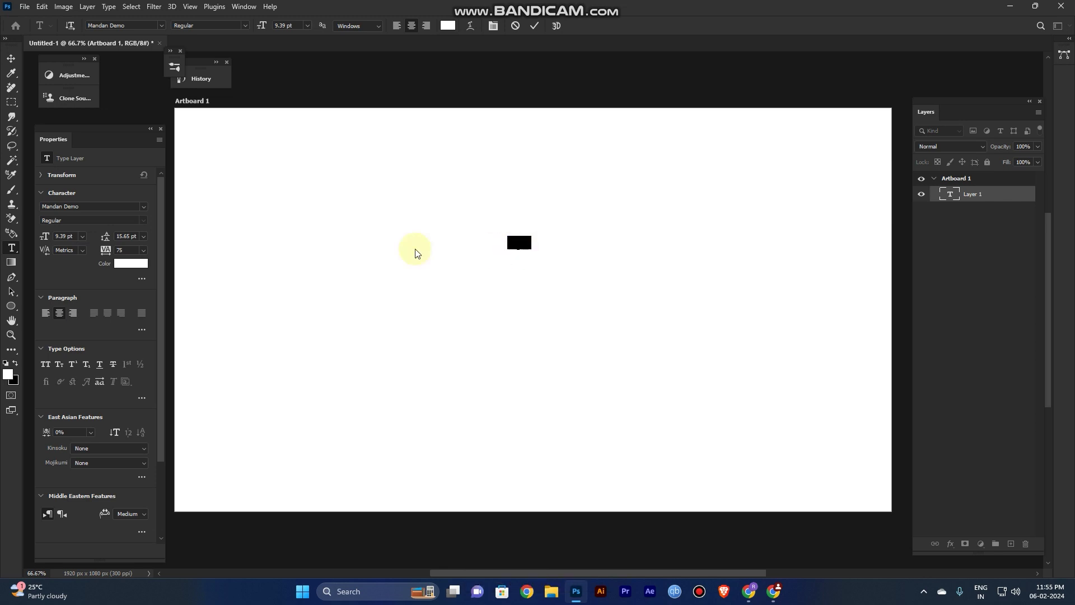
Set the GHOST text's color to green 4fd539 and commit the text
{"action": "left_click", "coordinate": [127, 264]}
{"action": "left_click", "coordinate": [127, 261]}
{"action": "left_click_drag", "start_coordinate": [213, 269], "coordinate": [203, 283]}
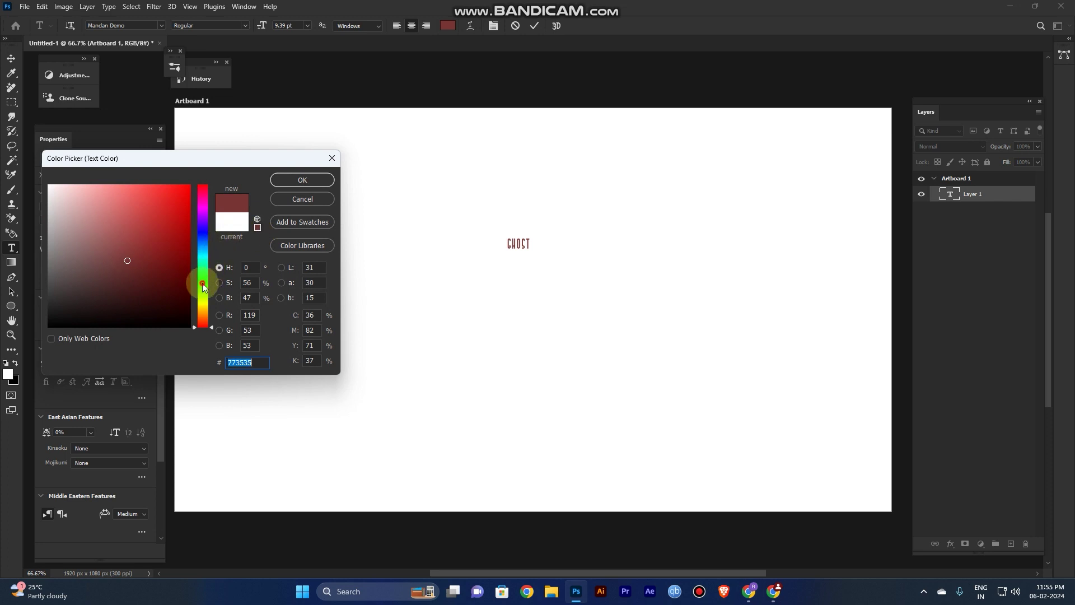
{"action": "left_click", "coordinate": [171, 223]}
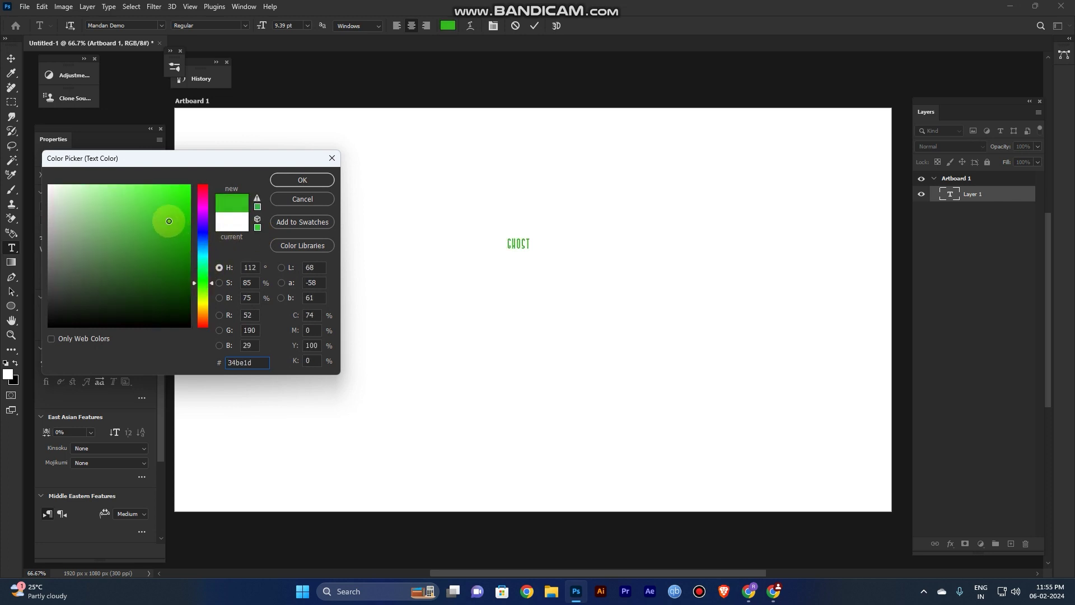
{"action": "left_click", "coordinate": [153, 208]}
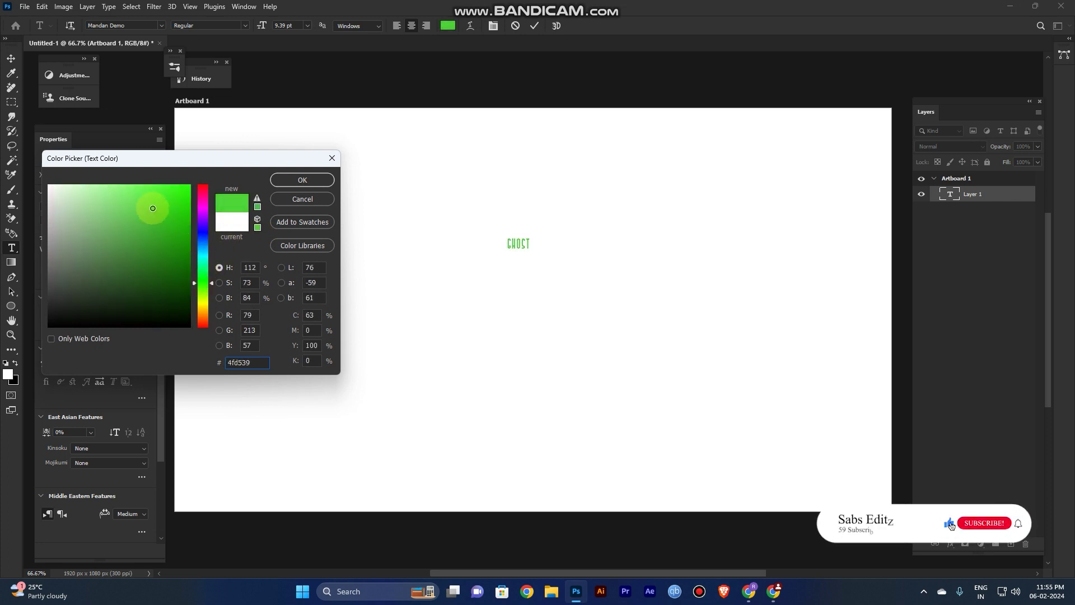
{"action": "left_click", "coordinate": [301, 178]}
{"action": "left_click", "coordinate": [539, 26]}
Transform the GHOST text to about 79 pt and center it in the upper half of the artboard
{"action": "key", "text": "ctrl+t"}
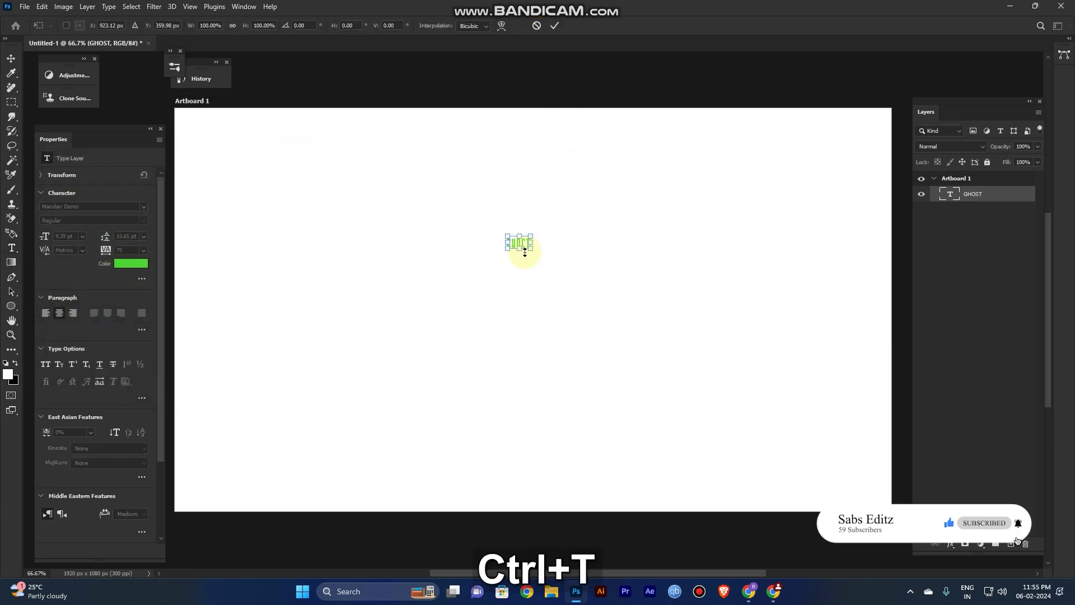
{"action": "left_click_drag", "start_coordinate": [531, 249], "coordinate": [524, 280]}
{"action": "left_click", "coordinate": [554, 26]}
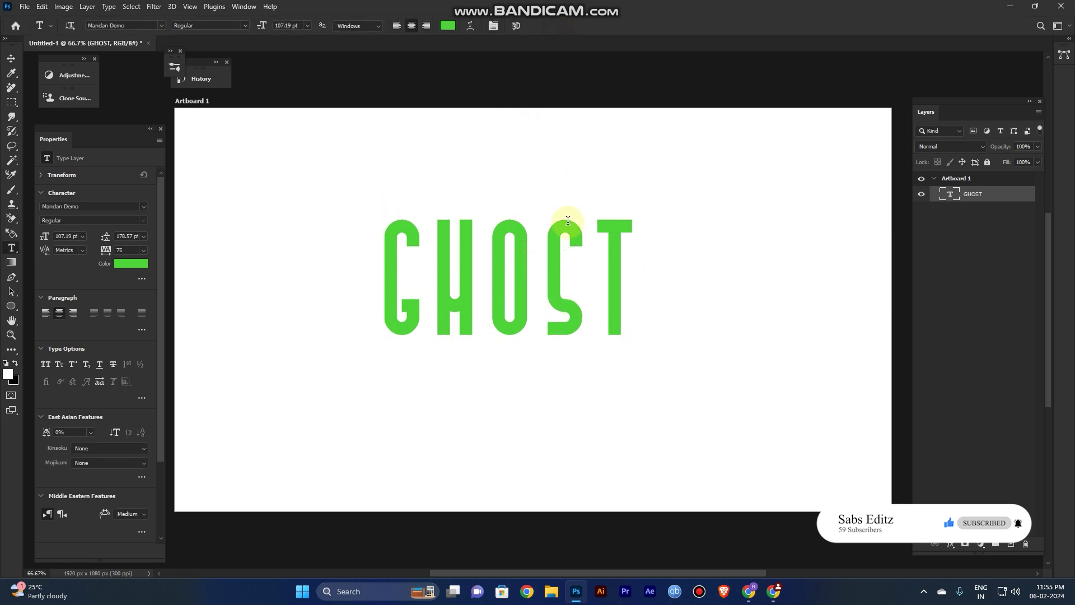
{"action": "key", "text": "ctrl+t"}
{"action": "left_click_drag", "start_coordinate": [645, 191], "coordinate": [617, 215]}
{"action": "left_click_drag", "start_coordinate": [550, 298], "coordinate": [563, 264]}
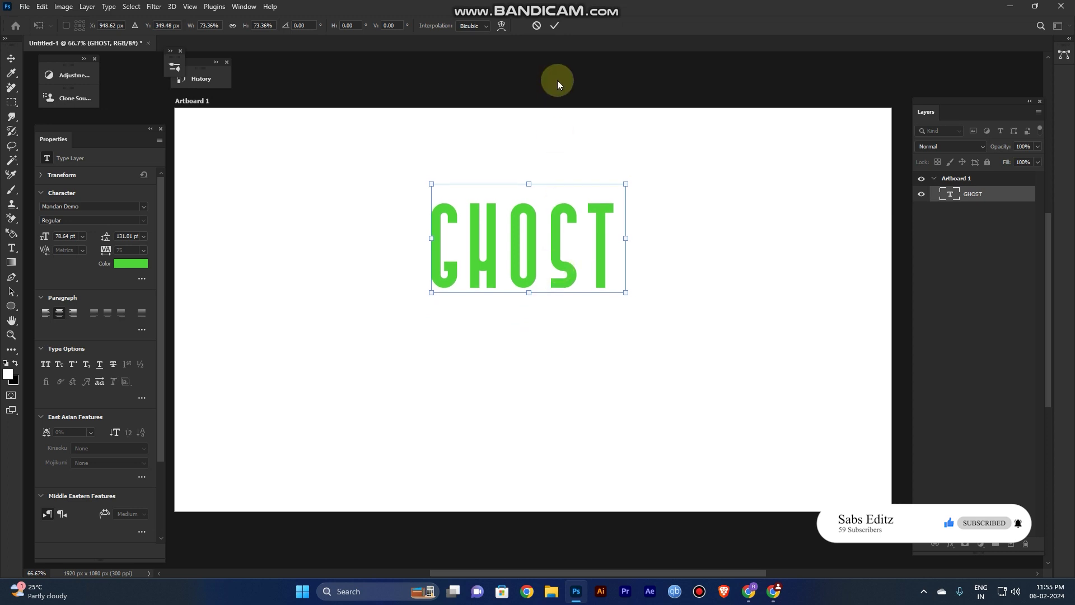
{"action": "left_click", "coordinate": [556, 25]}
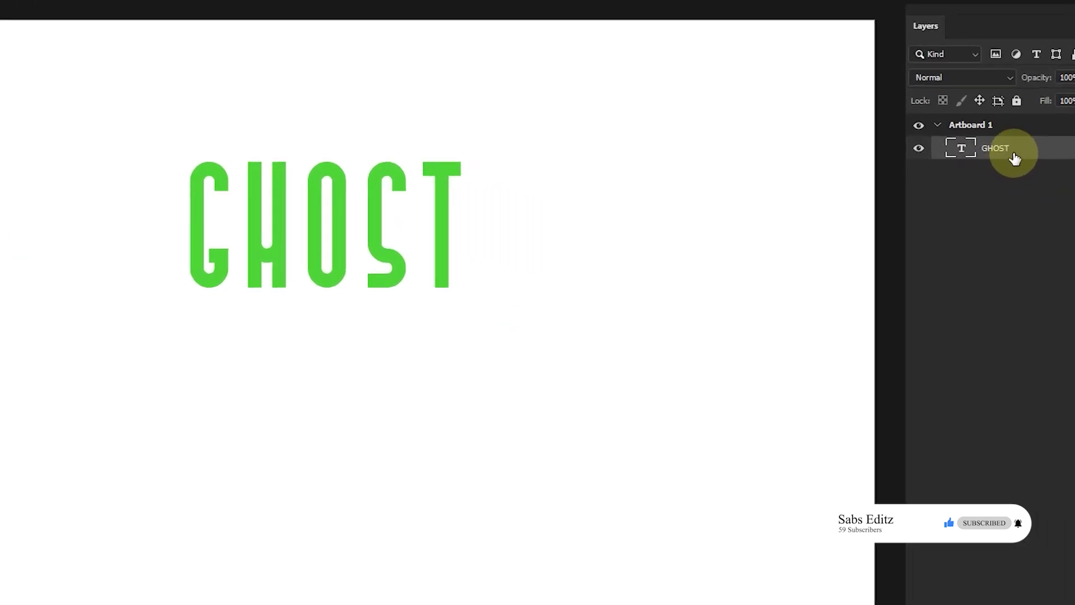
Rasterize the GHOST text layer and smudge the lower ends of all its letters downward into uneven, ghostly streaks
{"action": "right_click", "coordinate": [991, 195]}
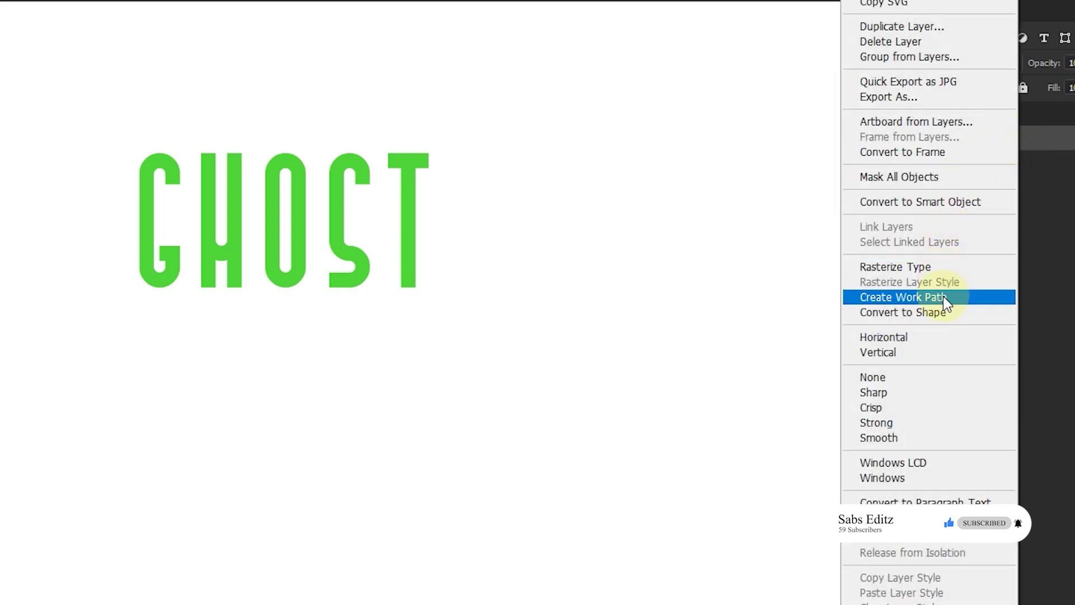
{"action": "left_click", "coordinate": [928, 268]}
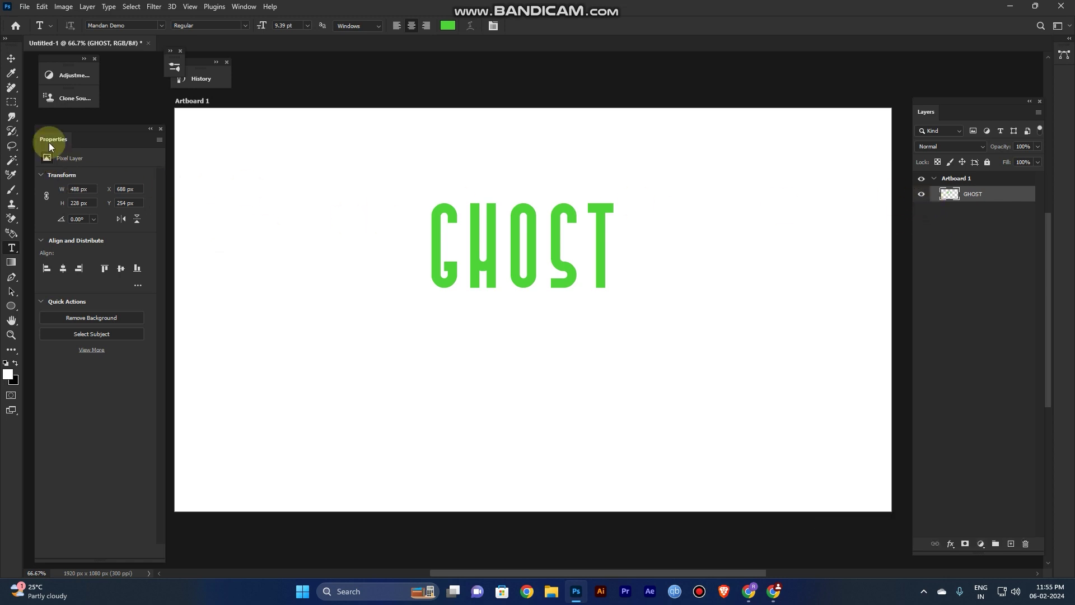
{"action": "left_click", "coordinate": [12, 117]}
{"action": "mouse_move", "coordinate": [470, 284]}
{"action": "left_mouse_down"}
{"action": "mouse_move", "coordinate": [473, 302]}
{"action": "mouse_move", "coordinate": [442, 288]}
{"action": "left_mouse_up"}
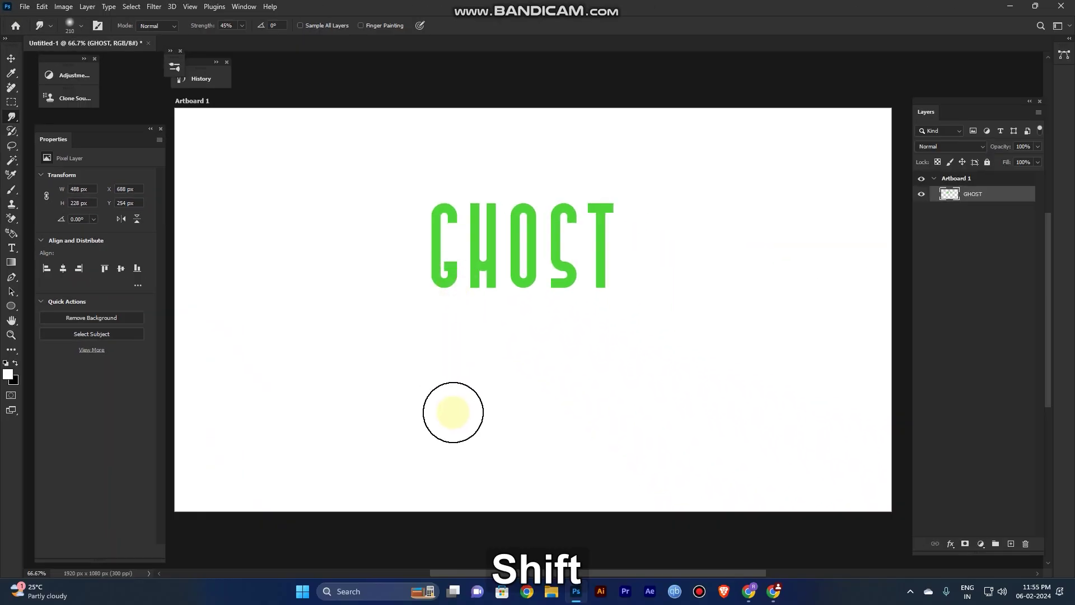
{"action": "left_click", "coordinate": [444, 480], "text": "shift"}
{"action": "left_click", "coordinate": [600, 288]}
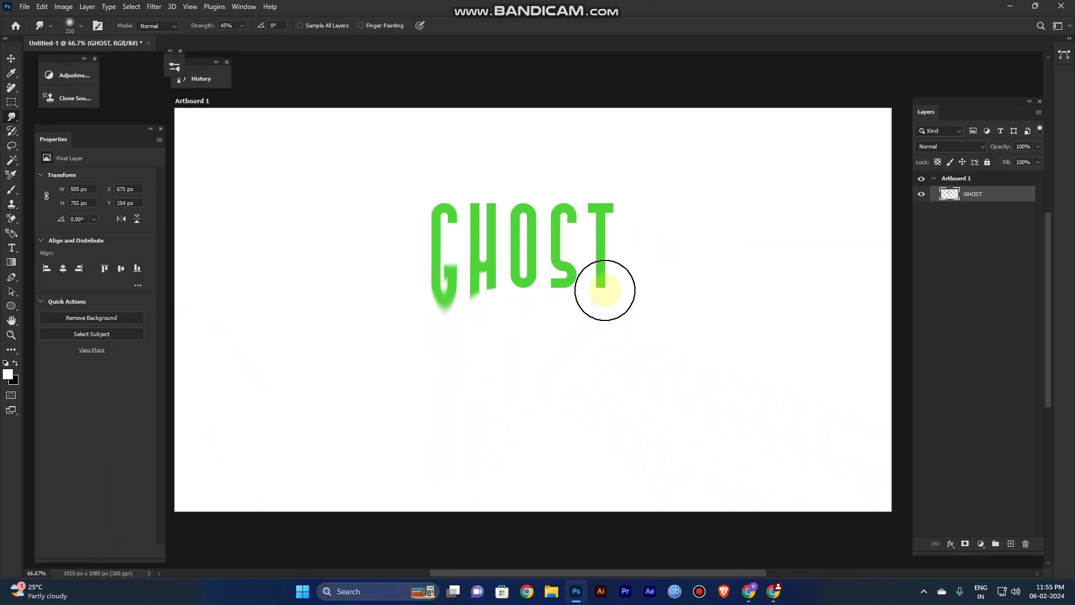
{"action": "left_click", "coordinate": [601, 476], "text": "shift"}
{"action": "left_click", "coordinate": [557, 291]}
{"action": "left_click", "coordinate": [560, 437], "text": "shift"}
{"action": "left_click", "coordinate": [591, 323]}
{"action": "left_click", "coordinate": [603, 458], "text": "shift"}
{"action": "left_click", "coordinate": [564, 301]}
{"action": "left_click", "coordinate": [554, 365], "text": "shift"}
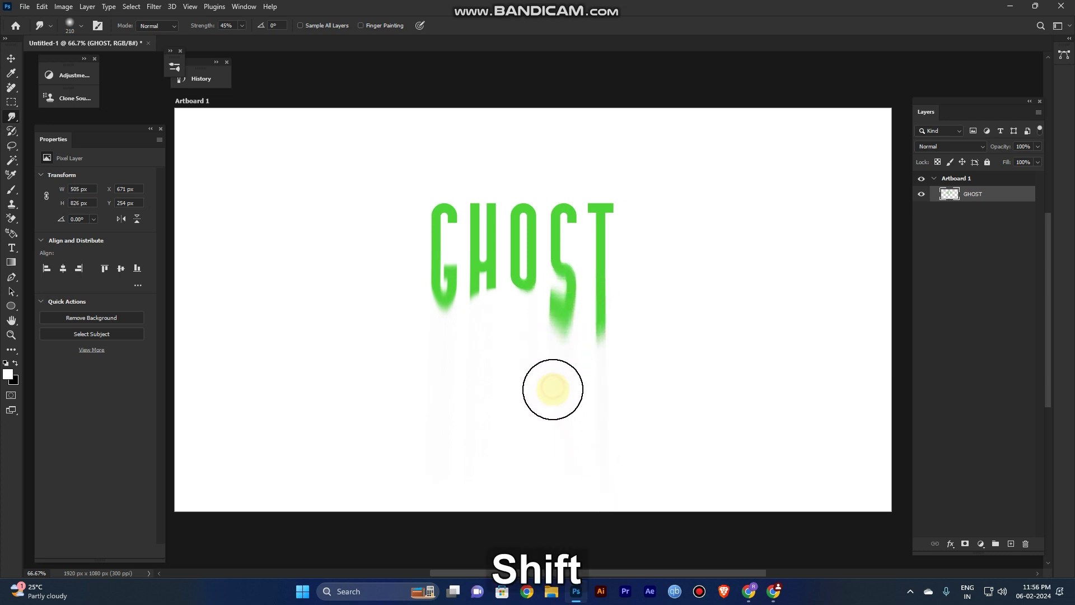
{"action": "left_click", "coordinate": [579, 330]}
{"action": "left_click", "coordinate": [596, 378], "text": "shift"}
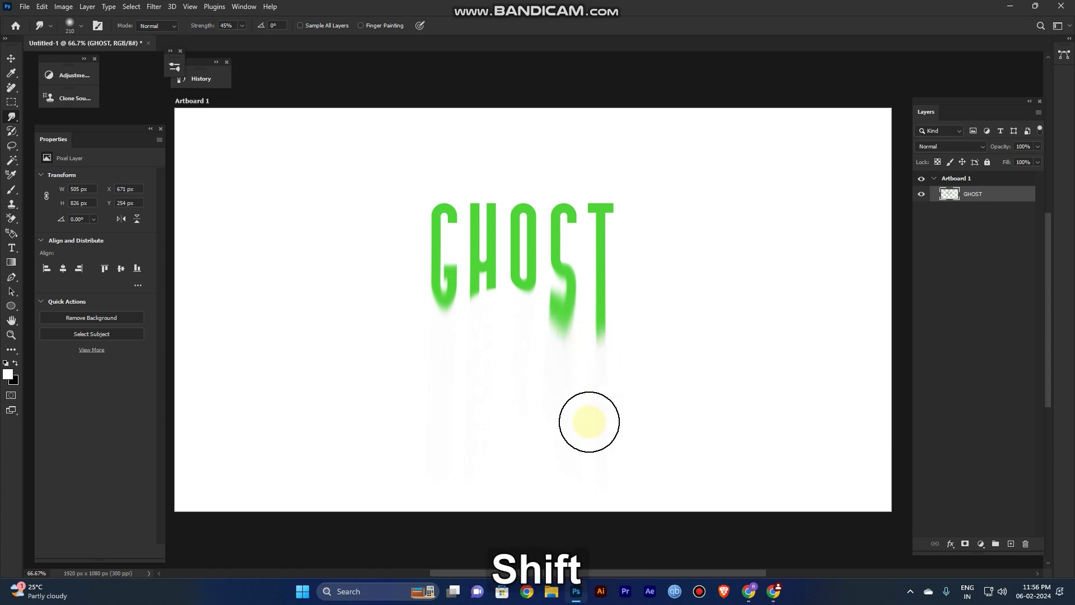
{"action": "left_click", "coordinate": [451, 300]}
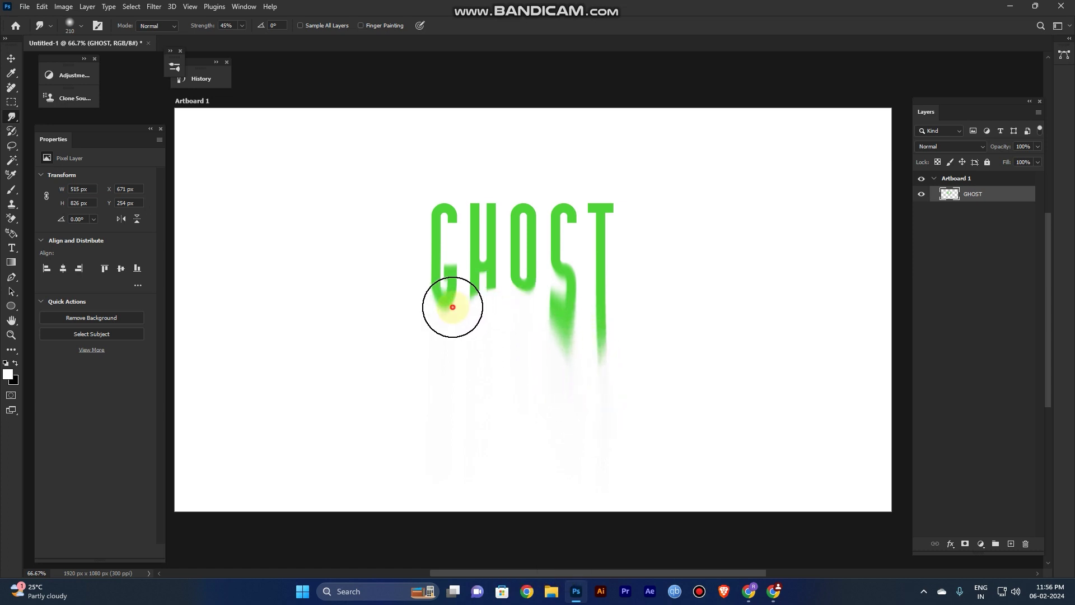
{"action": "left_click", "coordinate": [442, 412], "text": "shift"}
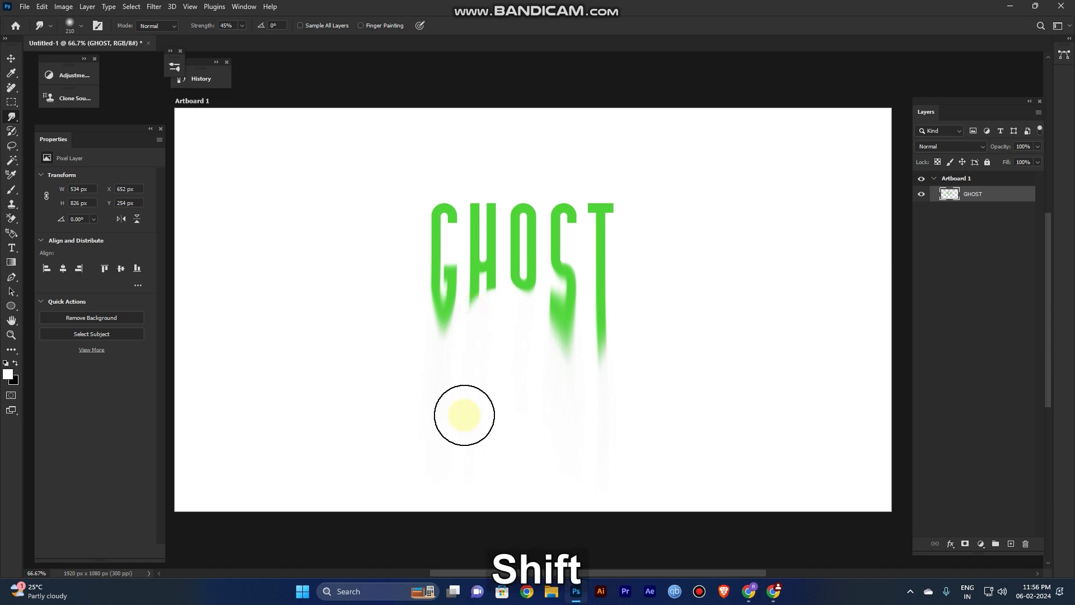
{"action": "left_click", "coordinate": [447, 355], "text": "shift"}
{"action": "left_click", "coordinate": [443, 414], "text": "shift"}
{"action": "left_click", "coordinate": [480, 305]}
{"action": "left_click", "coordinate": [480, 379], "text": "shift"}
{"action": "left_click", "coordinate": [517, 307]}
{"action": "left_click", "coordinate": [512, 329], "text": "shift"}
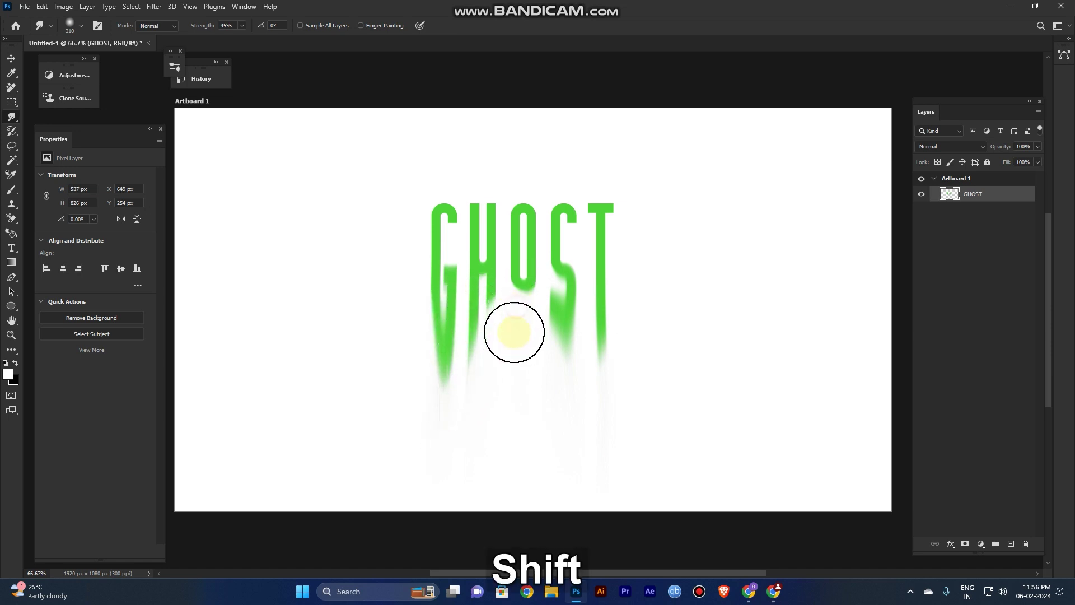
{"action": "left_click", "coordinate": [598, 340]}
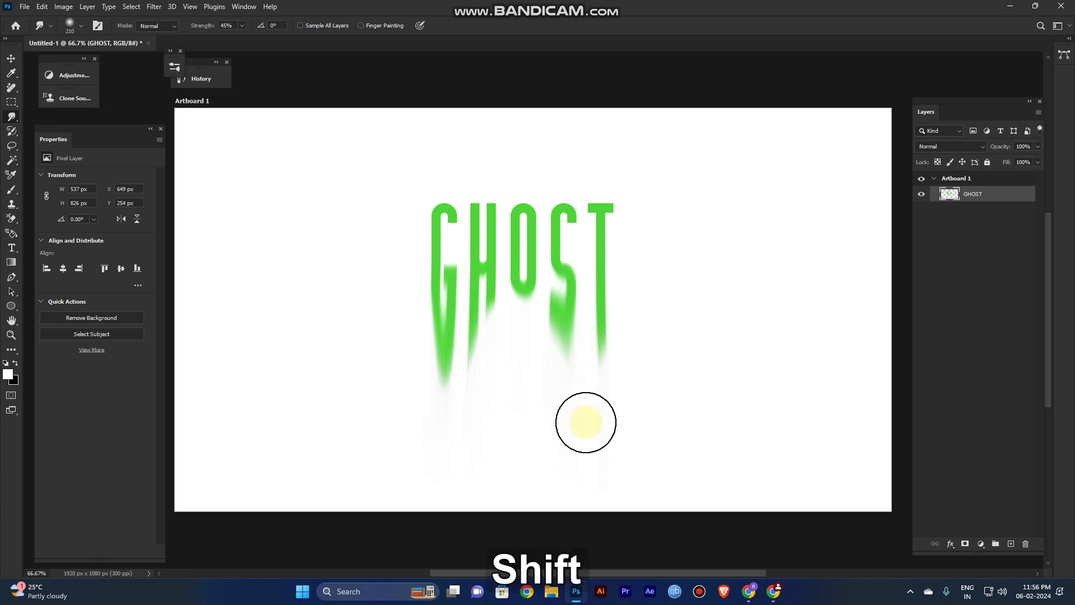
{"action": "mouse_move", "coordinate": [596, 356]}
{"action": "left_mouse_down"}
{"action": "mouse_move", "coordinate": [595, 432]}
{"action": "mouse_move", "coordinate": [590, 422]}
{"action": "left_mouse_up"}
{"action": "left_click", "coordinate": [520, 312]}
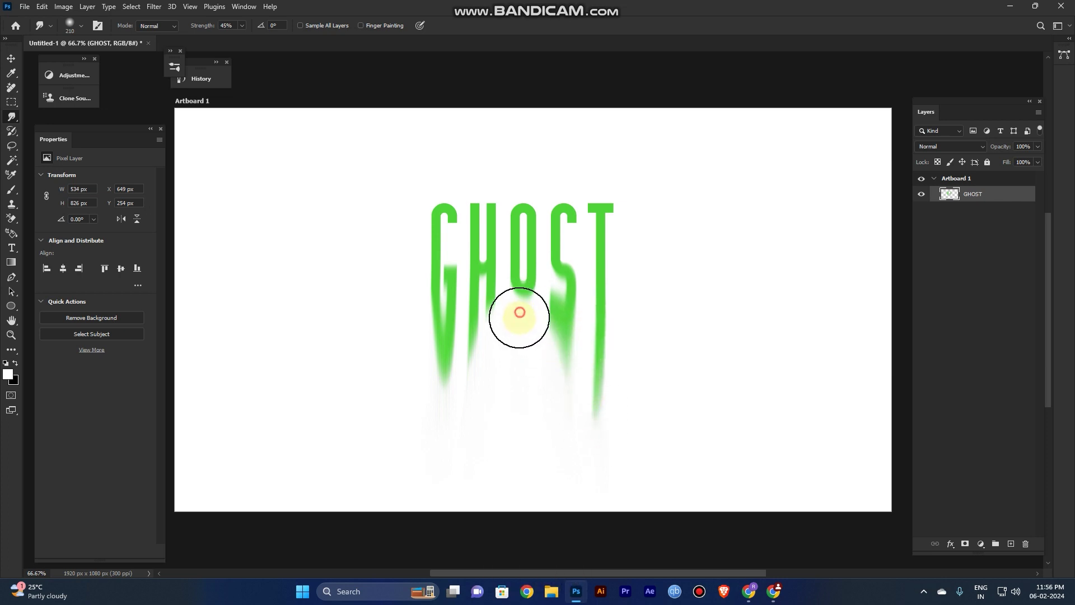
{"action": "left_click", "coordinate": [517, 351], "text": "shift"}
{"action": "left_click", "coordinate": [470, 422]}
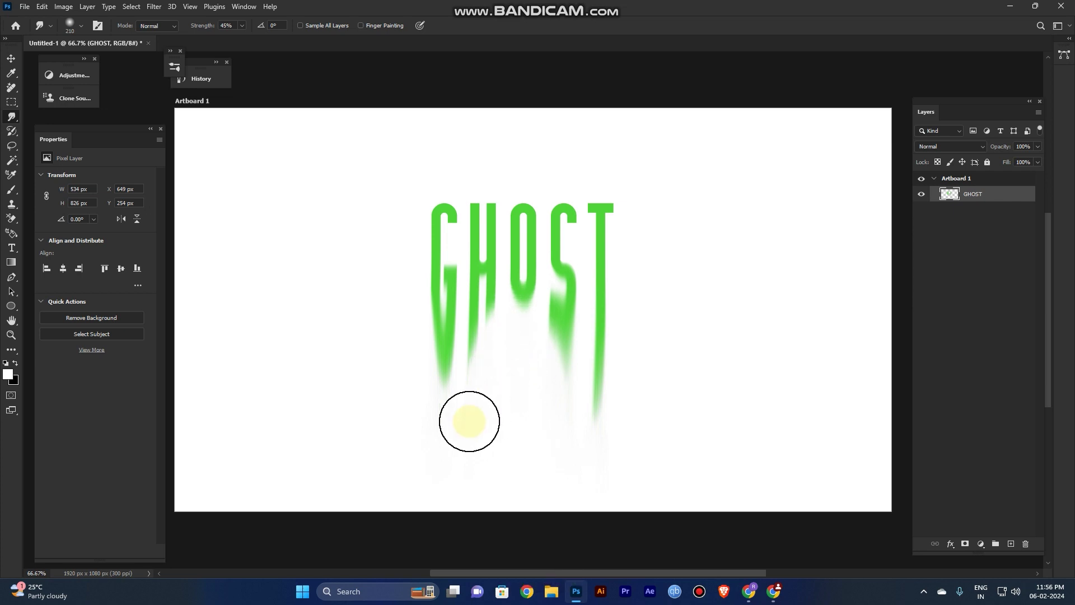
{"action": "mouse_move", "coordinate": [469, 421]}
{"action": "left_mouse_down"}
{"action": "mouse_move", "coordinate": [563, 430]}
{"action": "mouse_move", "coordinate": [589, 359]}
{"action": "mouse_move", "coordinate": [534, 341]}
{"action": "mouse_move", "coordinate": [511, 314]}
{"action": "mouse_move", "coordinate": [523, 303]}
{"action": "mouse_move", "coordinate": [515, 358]}
{"action": "mouse_move", "coordinate": [593, 388]}
{"action": "mouse_move", "coordinate": [593, 425]}
{"action": "left_mouse_up"}
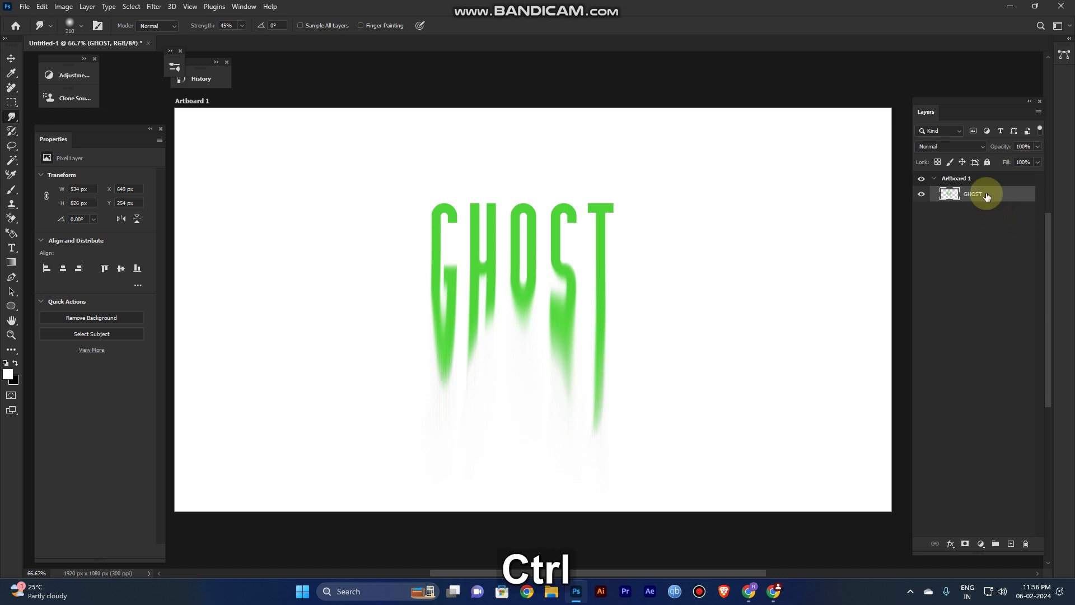
Duplicate the smudged GHOST layer and rename the copy "GHOST 2"
{"action": "key", "text": "ctrl+j"}
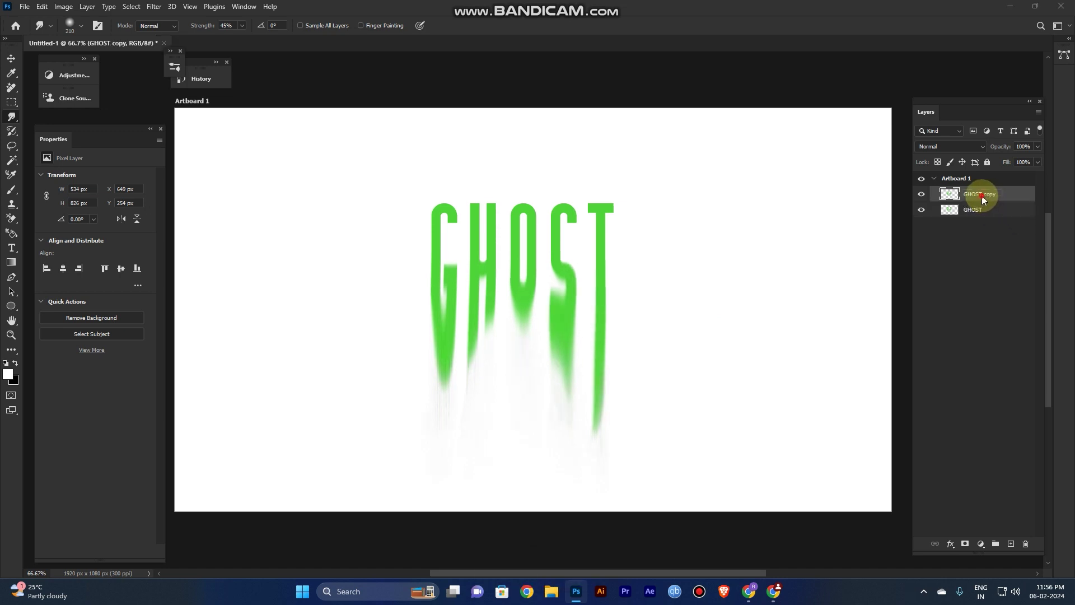
{"action": "left_click", "coordinate": [983, 184]}
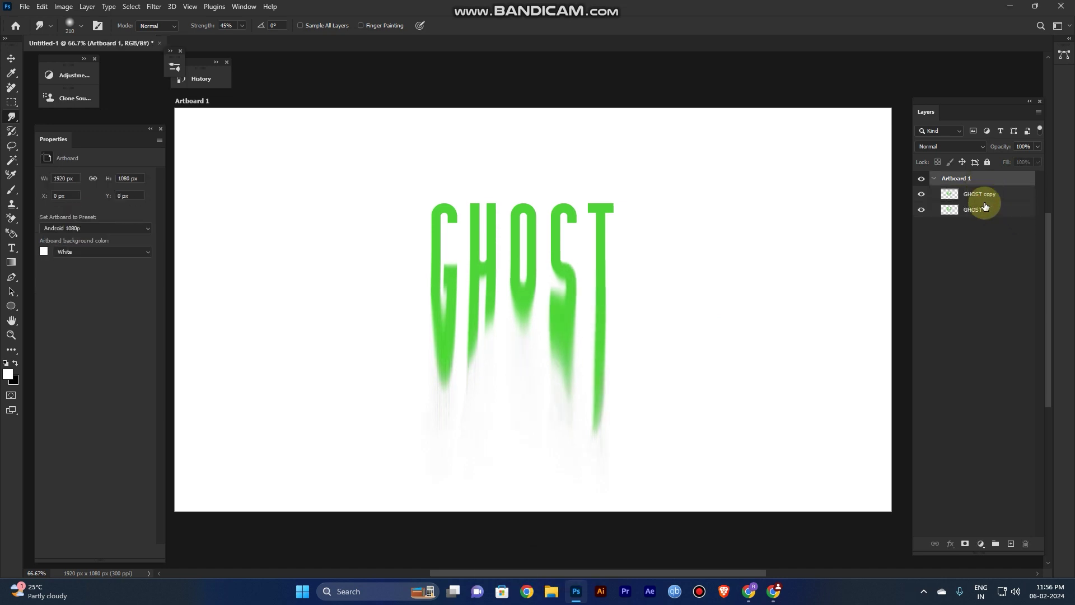
{"action": "left_click", "coordinate": [984, 193]}
{"action": "double_click", "coordinate": [993, 193]}
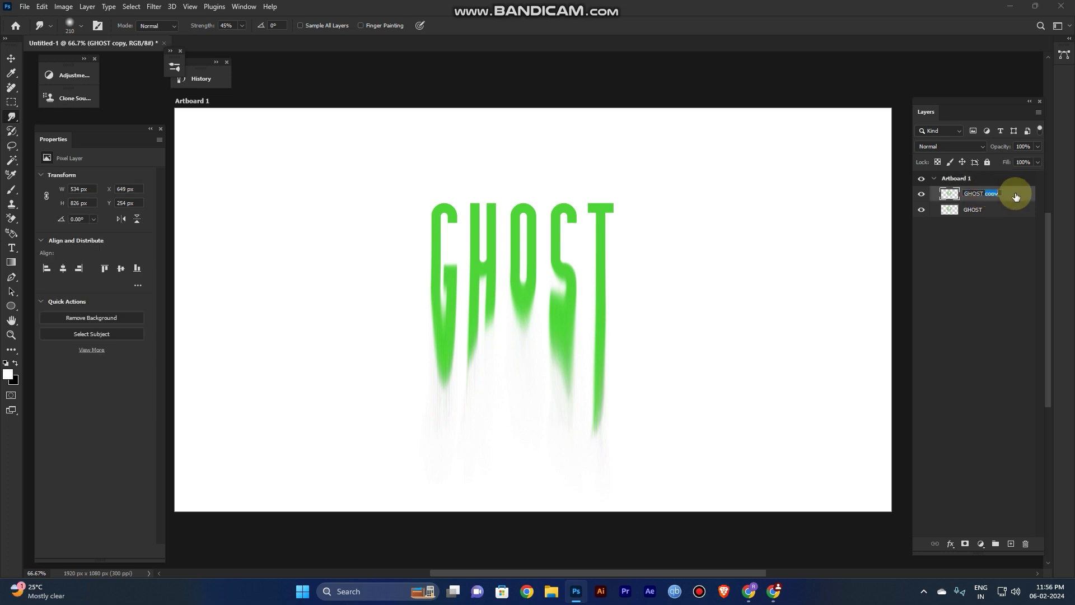
{"action": "type", "text": "2"}
{"action": "left_click", "coordinate": [991, 214]}
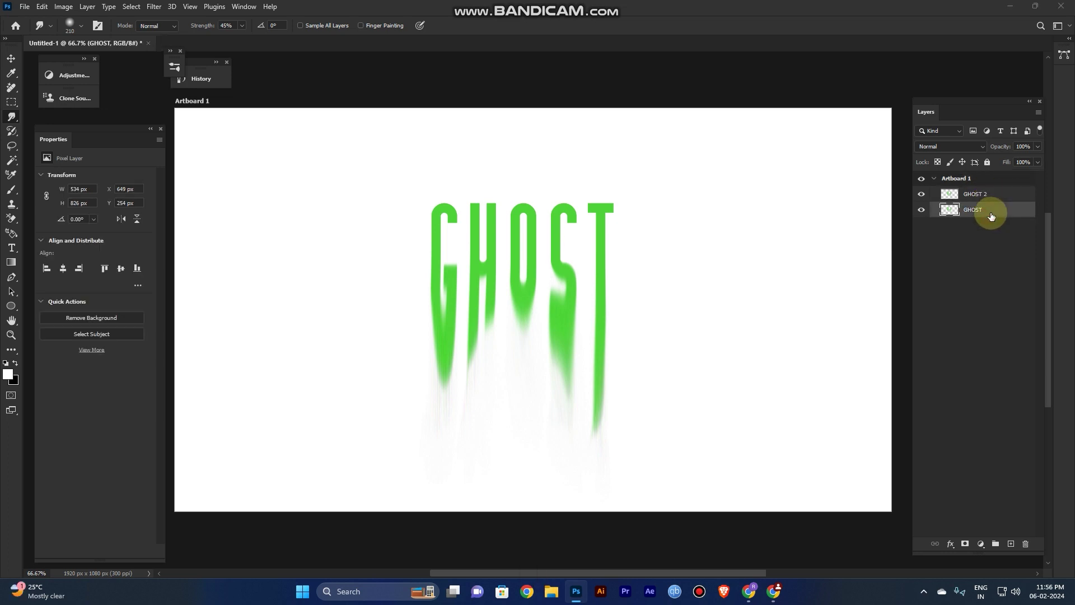
Rename the original GHOST layer as "Ghost 1" and select the GHOST 2 layer
{"action": "double_click", "coordinate": [991, 216]}
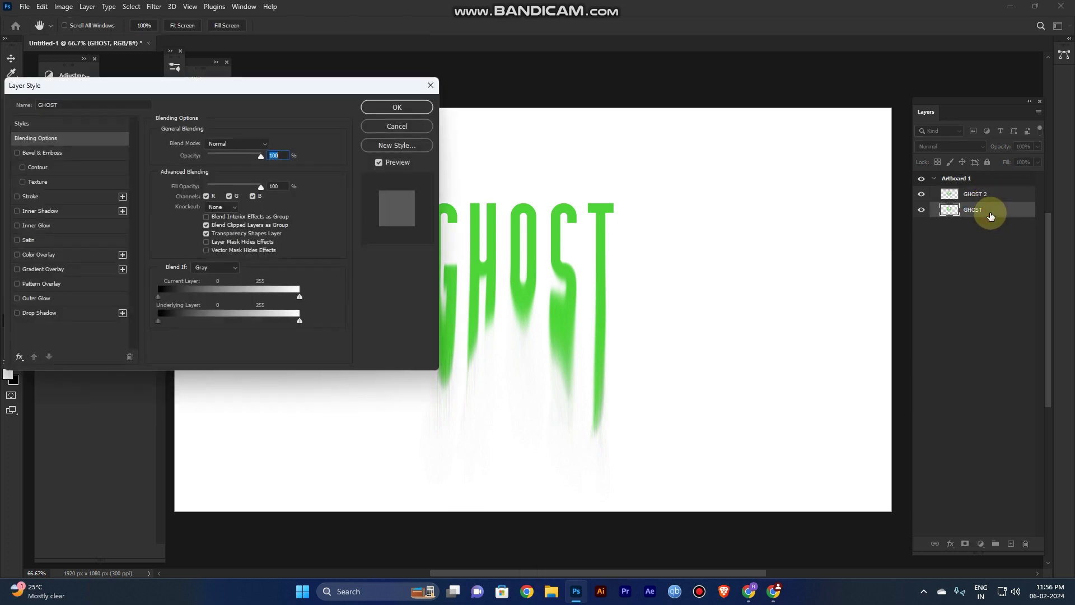
{"action": "left_click", "coordinate": [438, 90]}
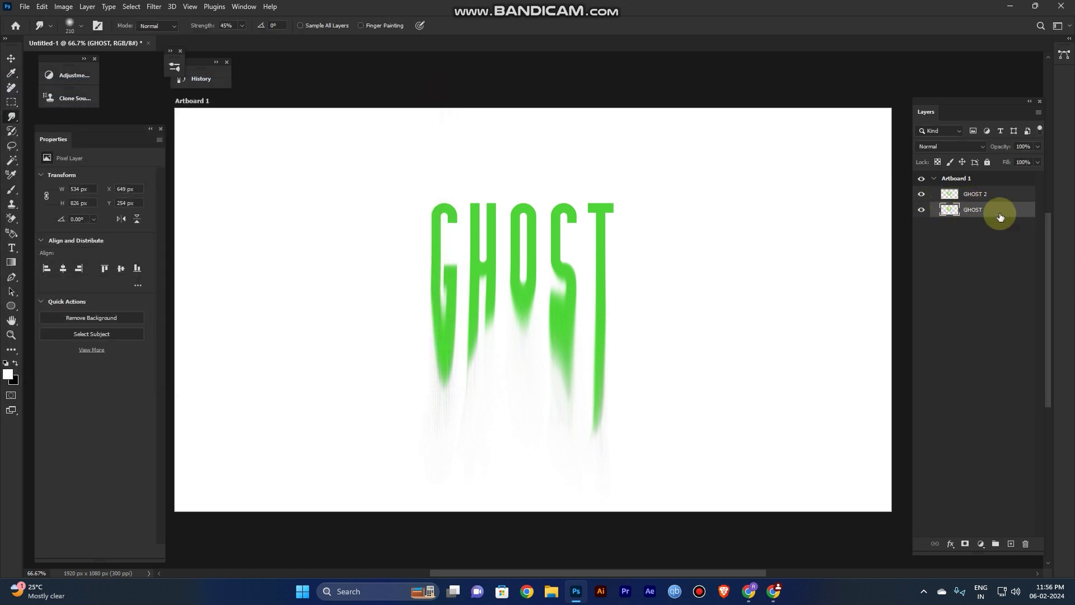
{"action": "left_click", "coordinate": [979, 211]}
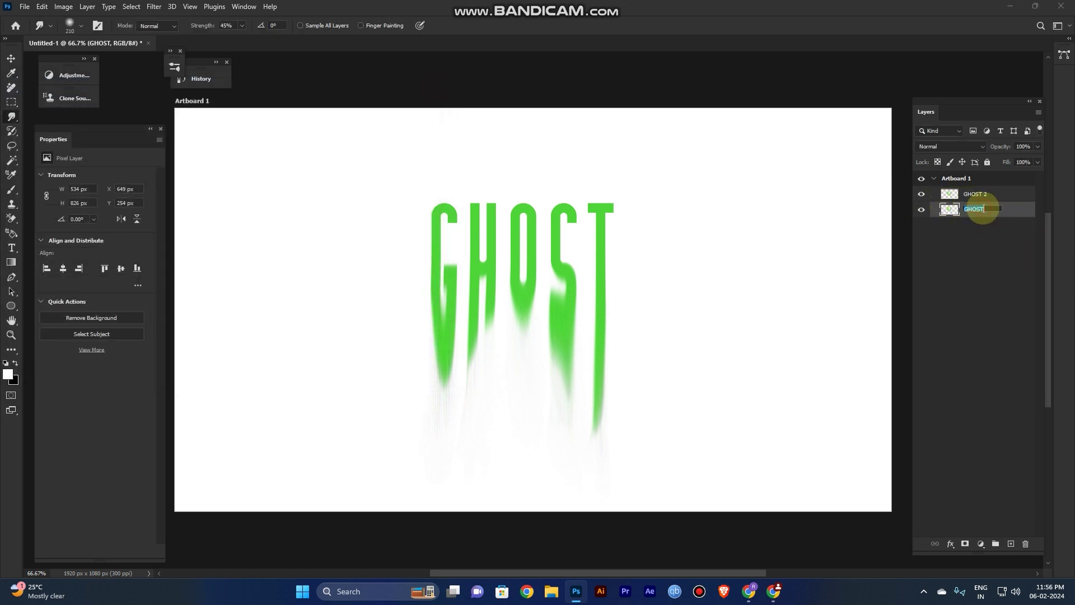
{"action": "type", "text": "GHost 1"}
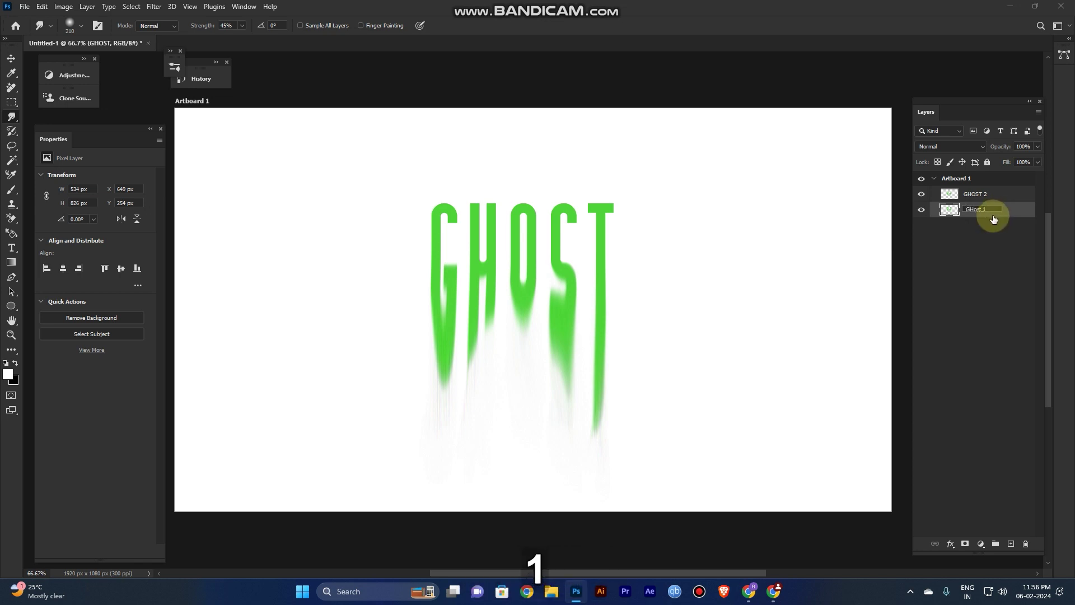
{"action": "left_click", "coordinate": [1007, 197]}
{"action": "left_click", "coordinate": [1009, 198]}
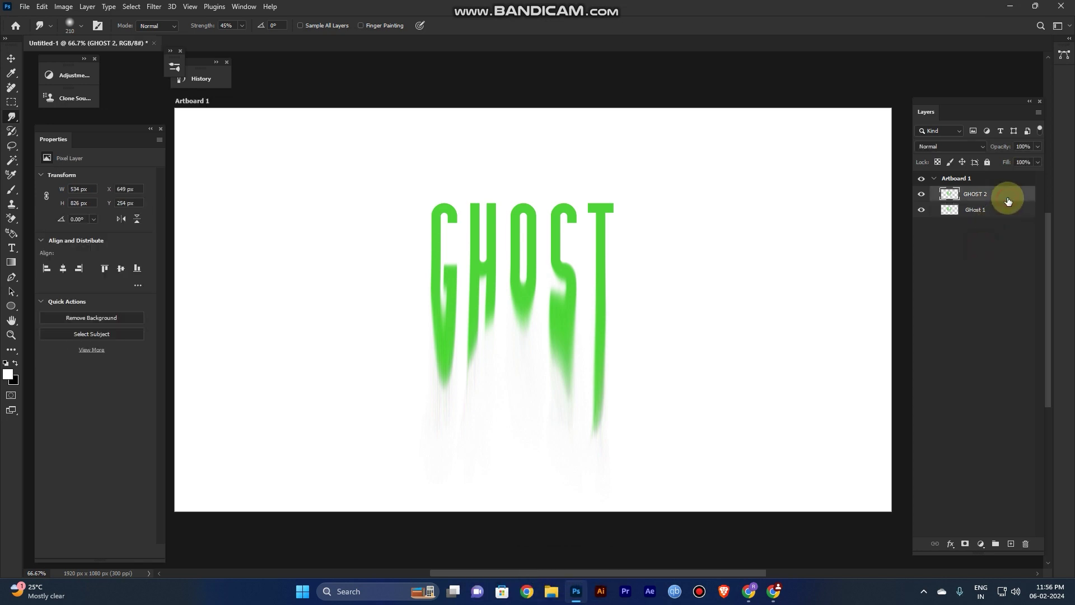
{"action": "left_click", "coordinate": [978, 212]}
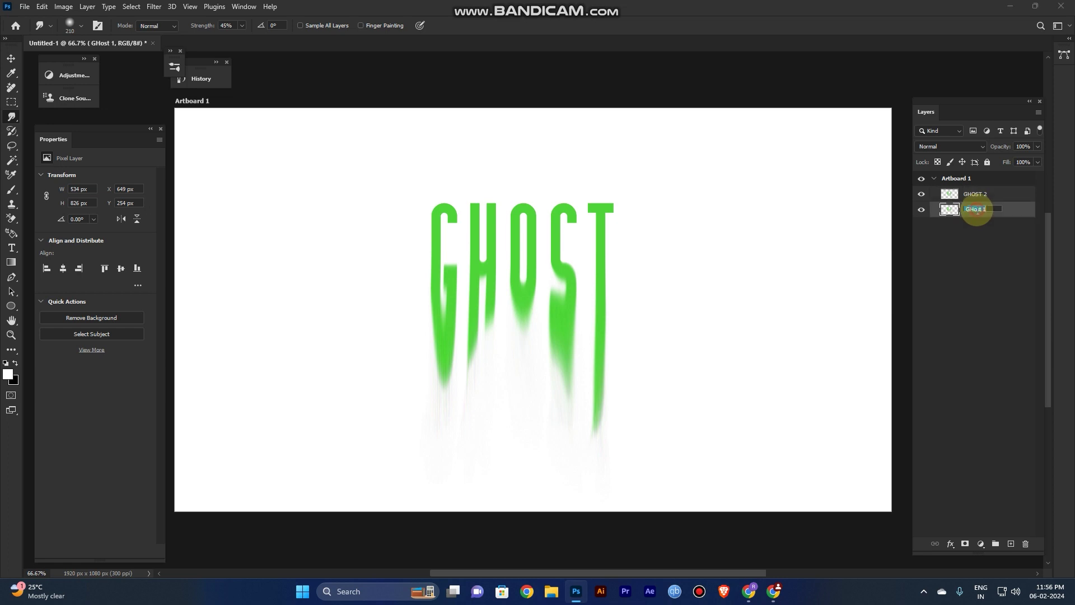
{"action": "left_click", "coordinate": [975, 211]}
{"action": "key", "text": "BackSpace"}
{"action": "type", "text": "h"}
{"action": "left_click", "coordinate": [978, 263]}
{"action": "left_click", "coordinate": [987, 194]}
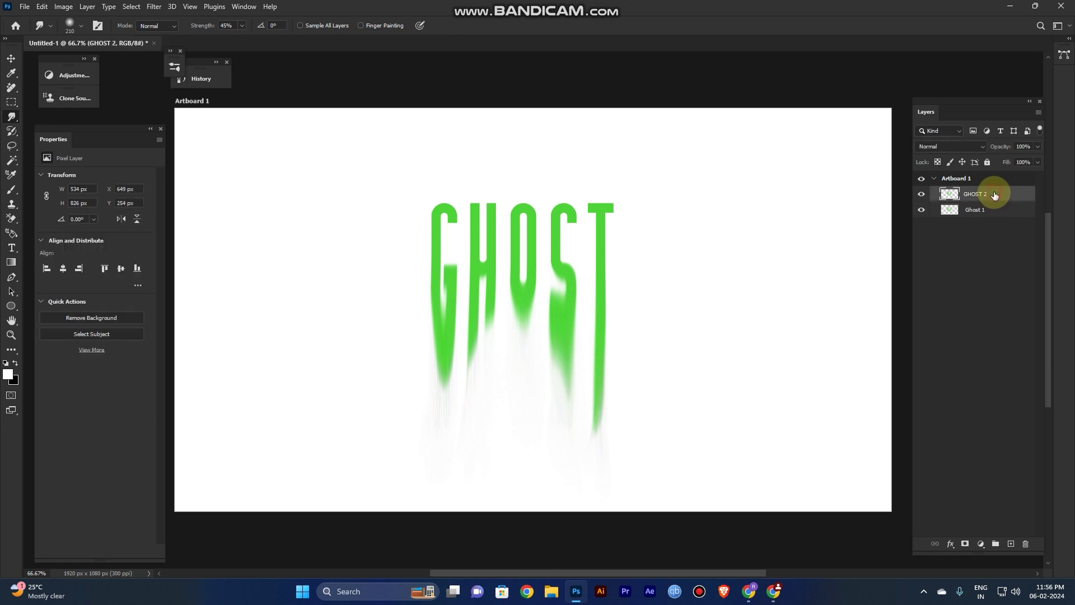
Add a Gradient Map adjustment above the GHOST 2 layer using the "Red" preset from the Reds gradients
{"action": "left_click", "coordinate": [982, 545]}
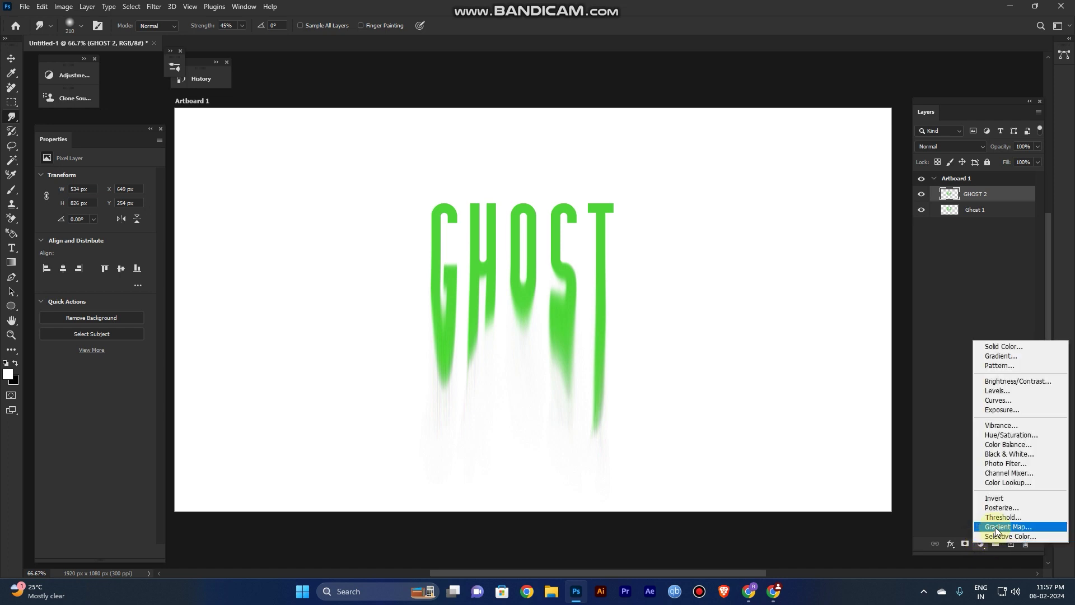
{"action": "left_click", "coordinate": [996, 527]}
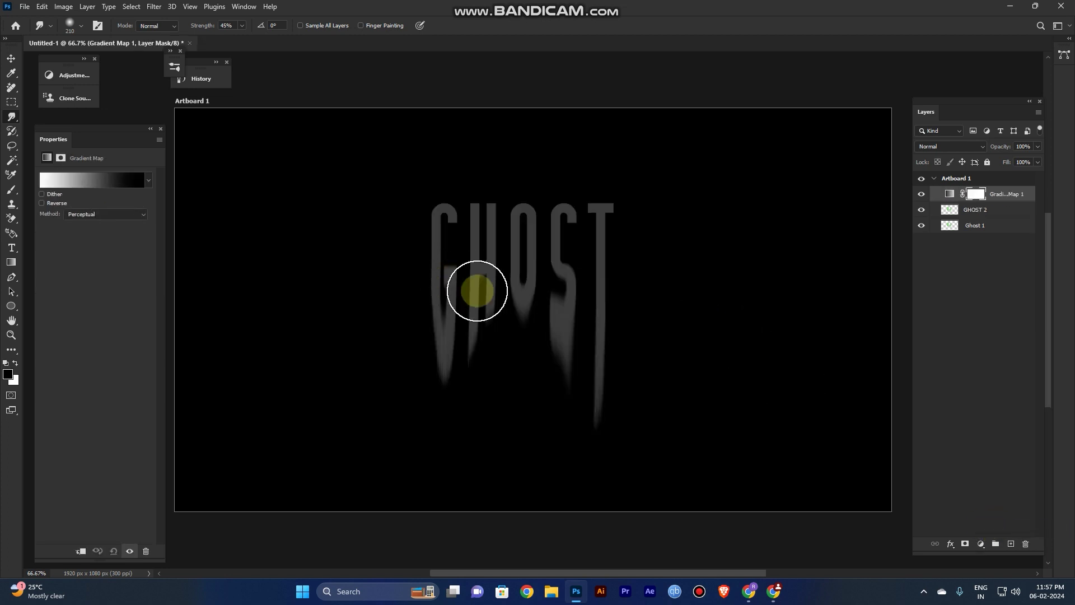
{"action": "left_click", "coordinate": [85, 179]}
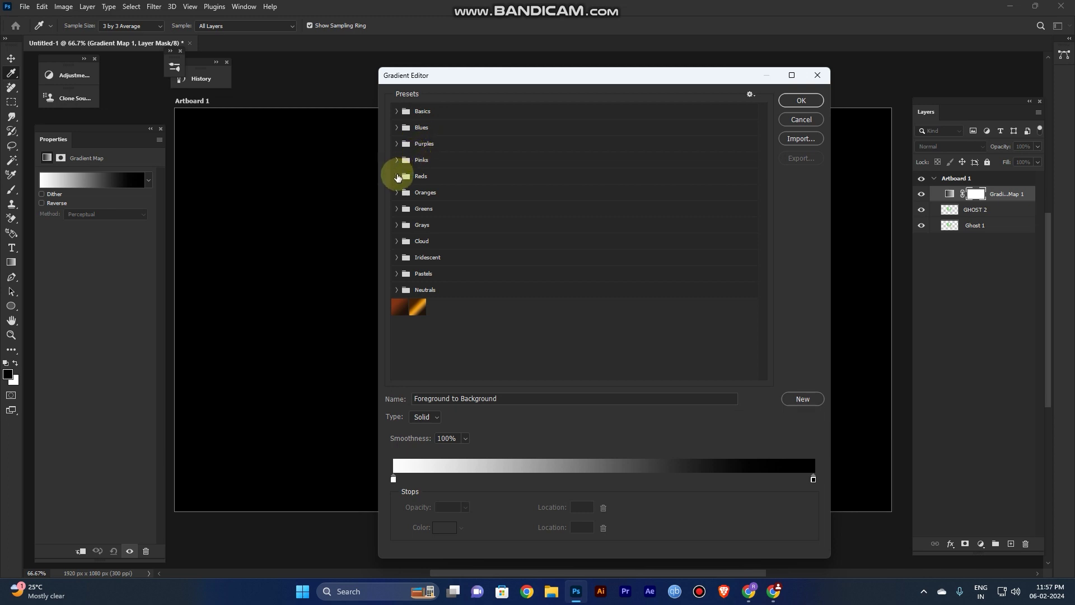
{"action": "left_click", "coordinate": [397, 175]}
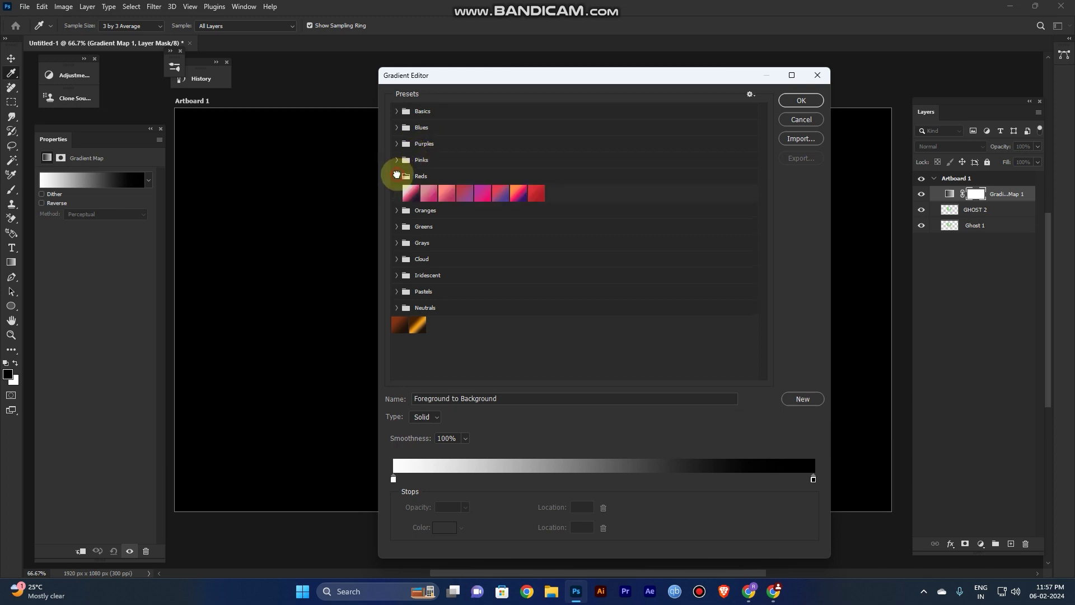
{"action": "left_click", "coordinate": [537, 193]}
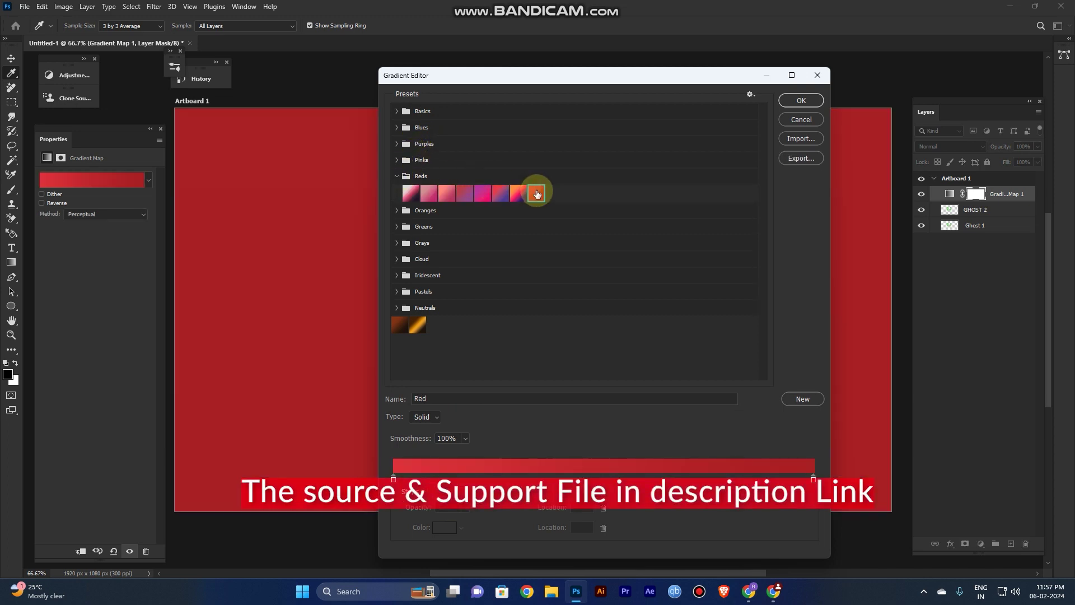
{"action": "left_click", "coordinate": [807, 100]}
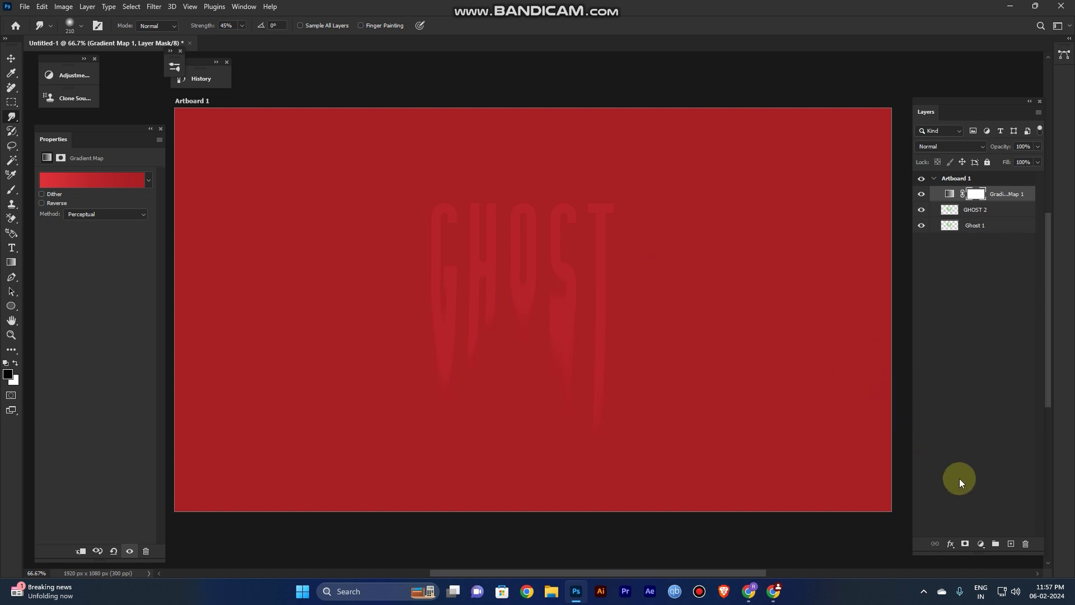
Add a second Gradient Map adjustment on top using the "Red_01" preset from the Reds gradients
{"action": "left_click", "coordinate": [981, 544]}
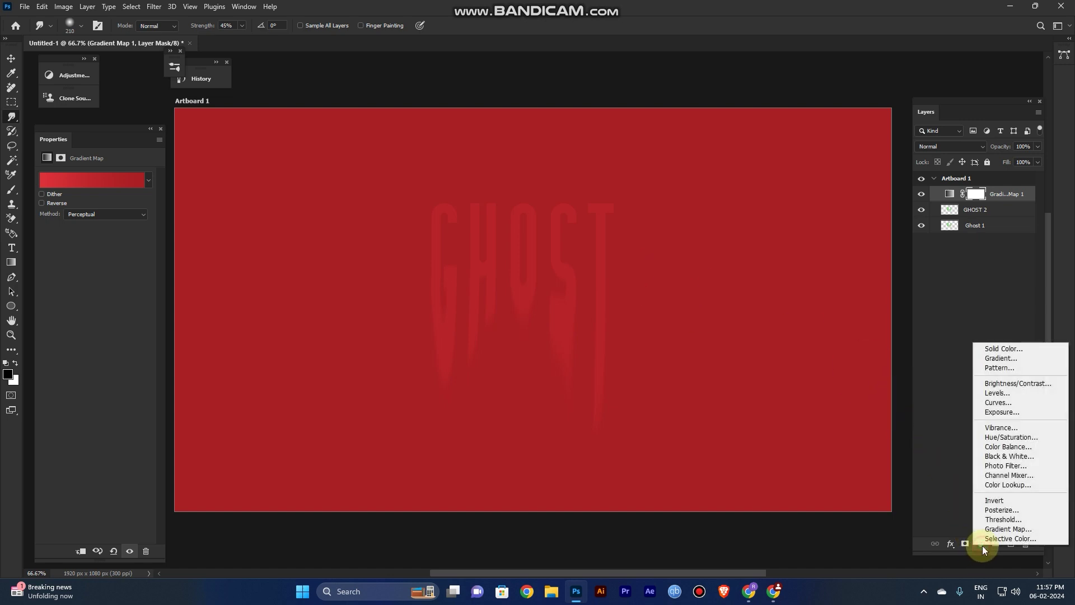
{"action": "left_click", "coordinate": [989, 531]}
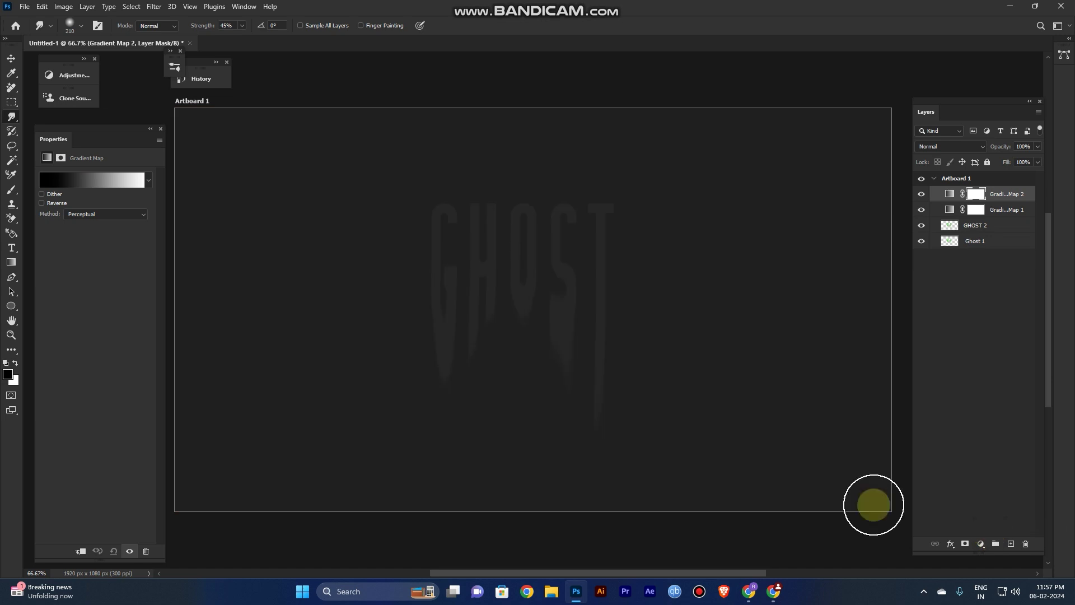
{"action": "left_click", "coordinate": [104, 187]}
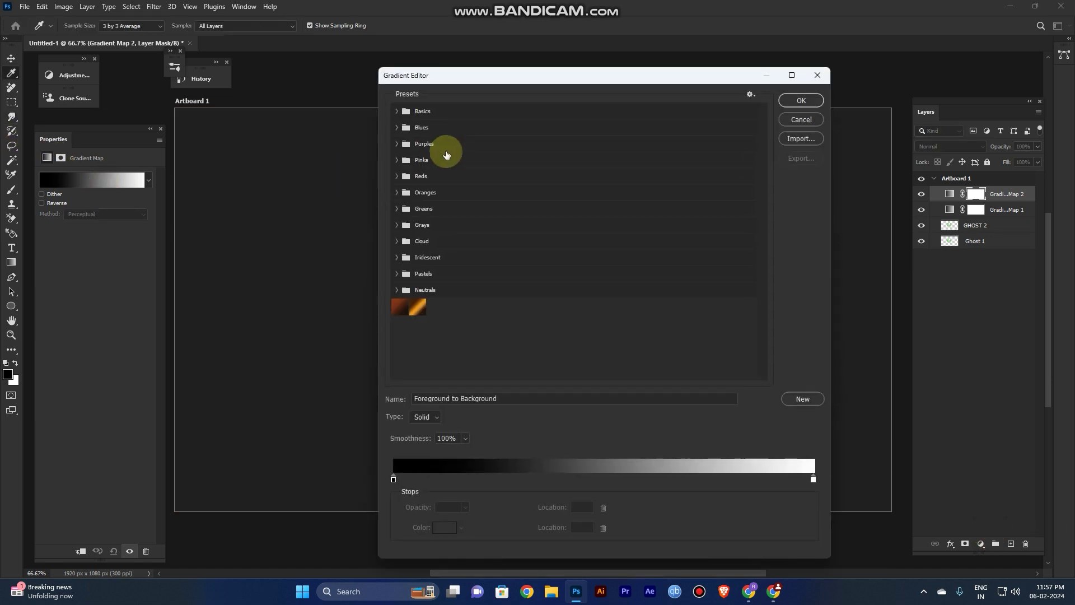
{"action": "left_click", "coordinate": [397, 175]}
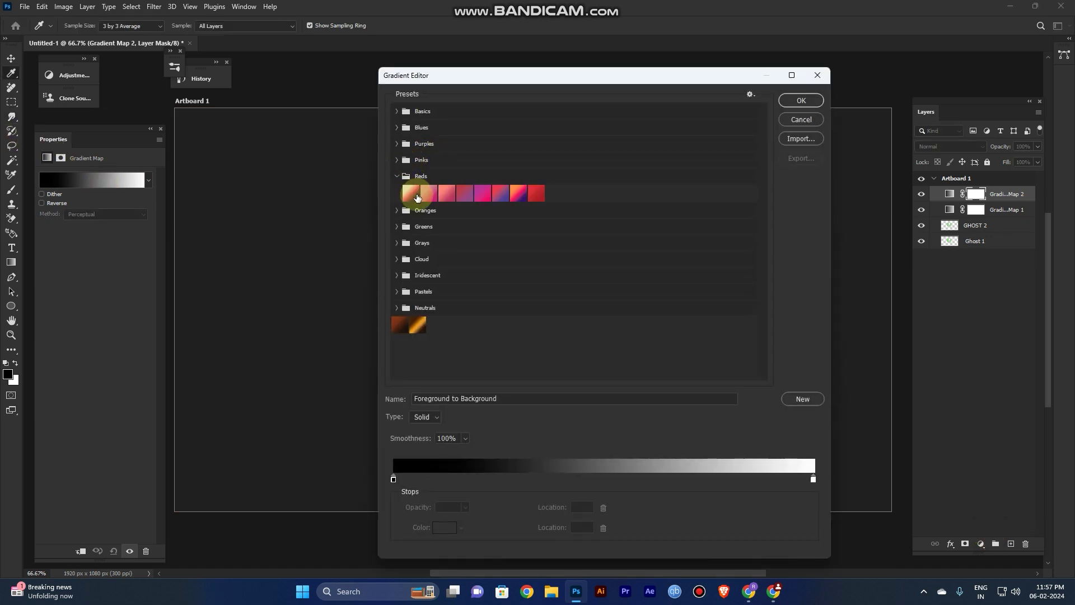
{"action": "left_click", "coordinate": [417, 196]}
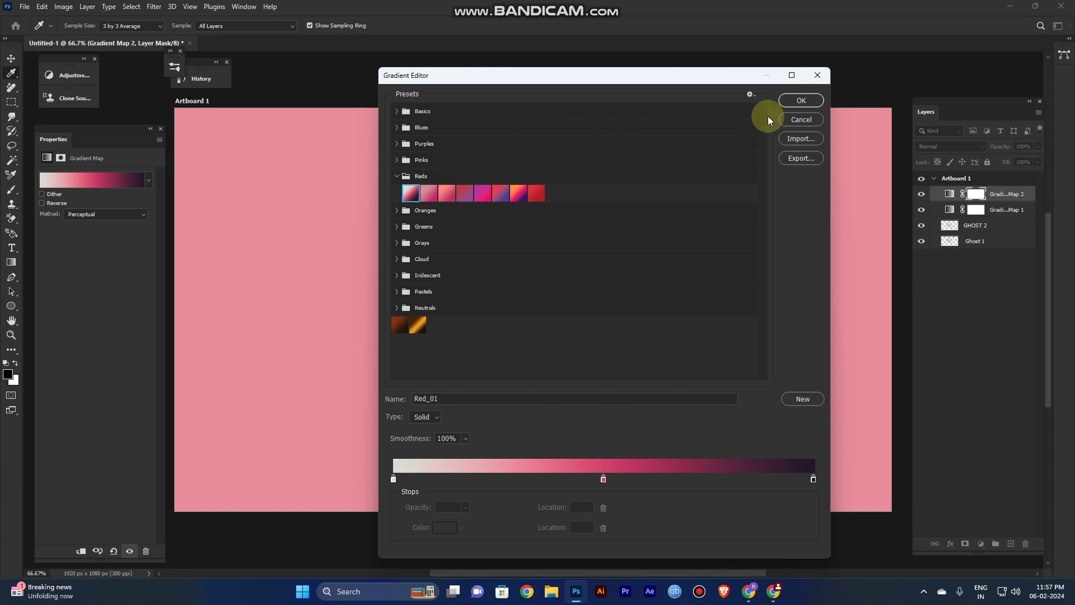
{"action": "left_click", "coordinate": [793, 103]}
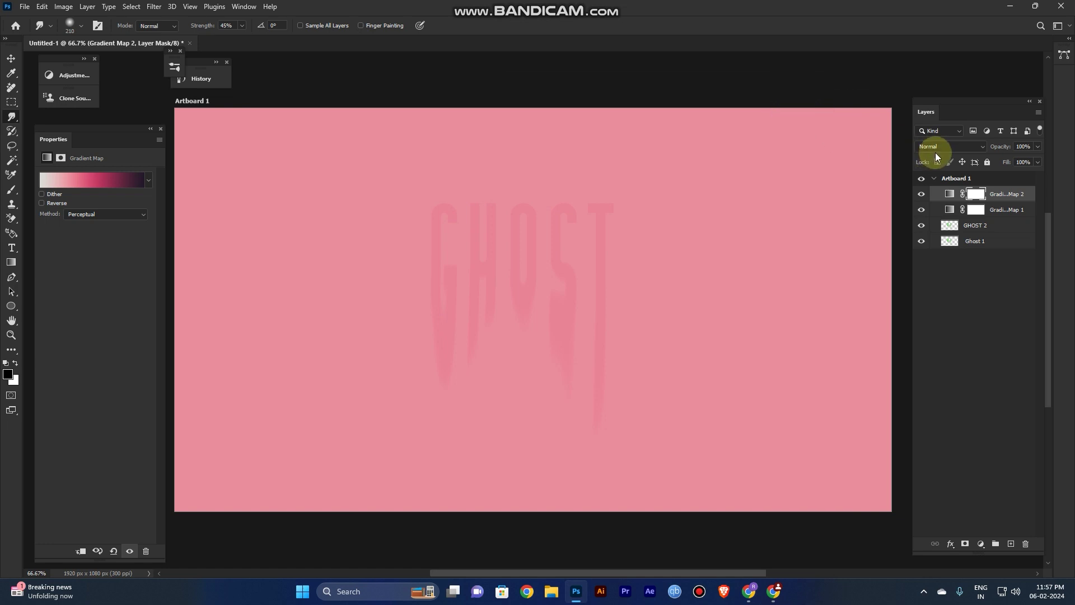
Set the lower gradient map, Gradient Map 1, to Vivid Light blending at 57% opacity
{"action": "left_click", "coordinate": [950, 210]}
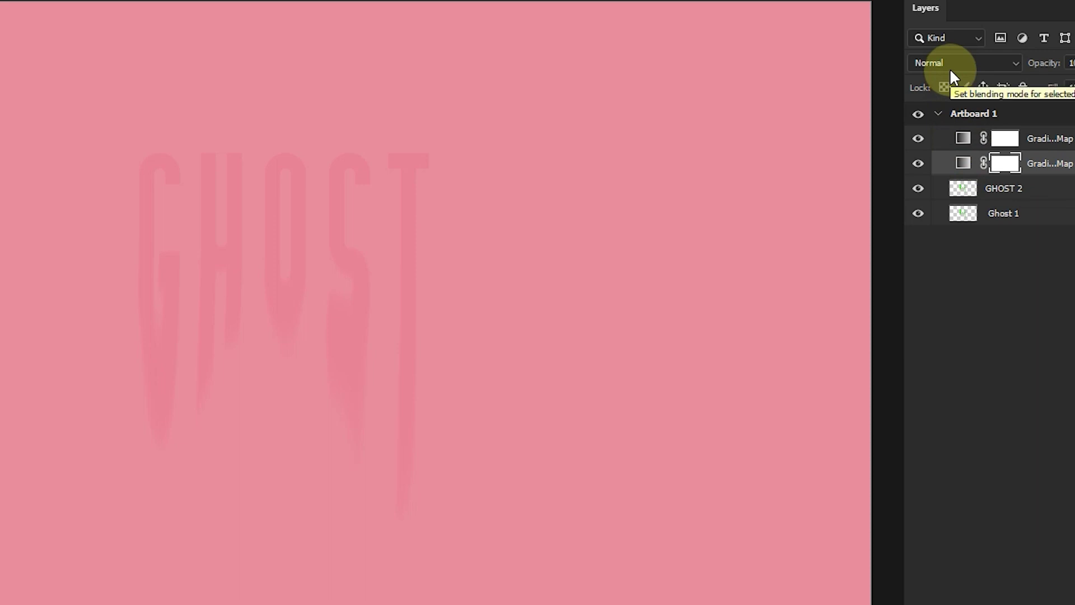
{"action": "left_click", "coordinate": [930, 66]}
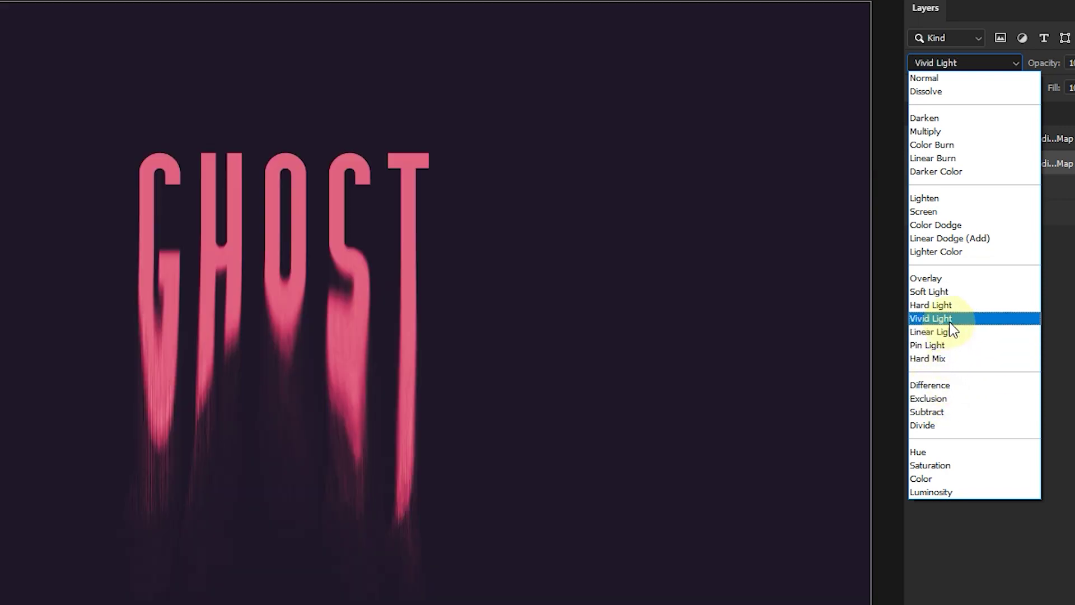
{"action": "left_click", "coordinate": [947, 318]}
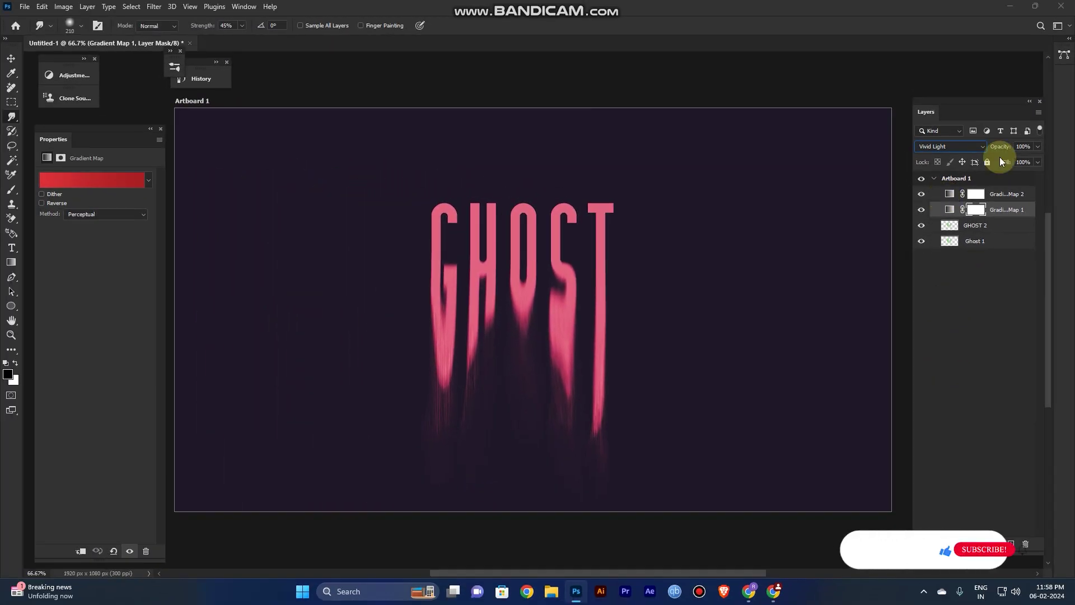
{"action": "left_click", "coordinate": [1038, 146]}
{"action": "left_click_drag", "start_coordinate": [1039, 160], "coordinate": [1014, 206]}
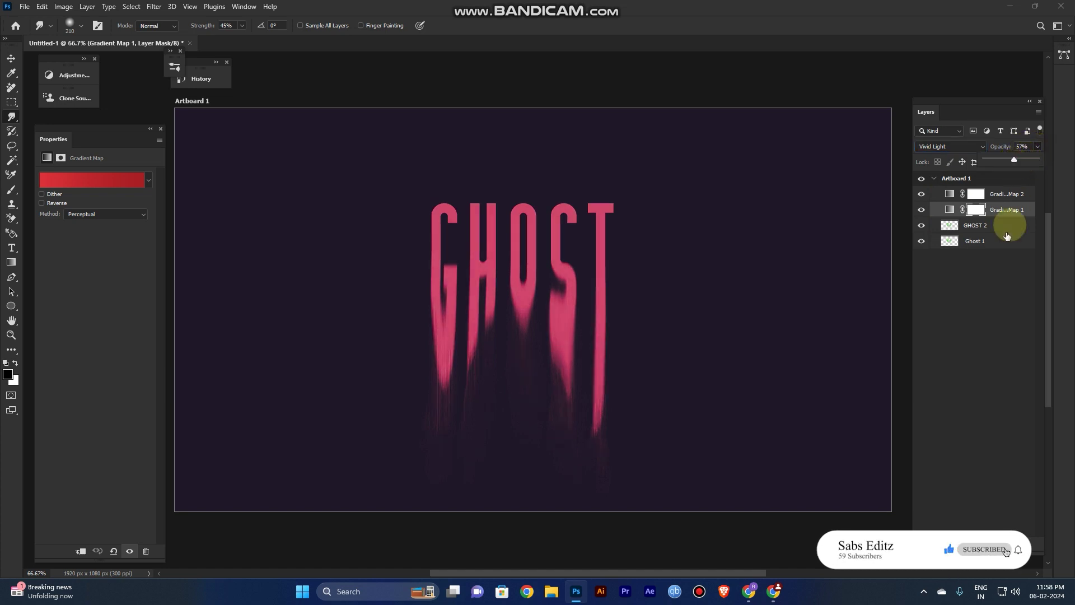
{"action": "left_click", "coordinate": [996, 278]}
Reduce the opacity of the Ghost 1 layer to soften its smudged streaks
{"action": "left_click", "coordinate": [981, 243]}
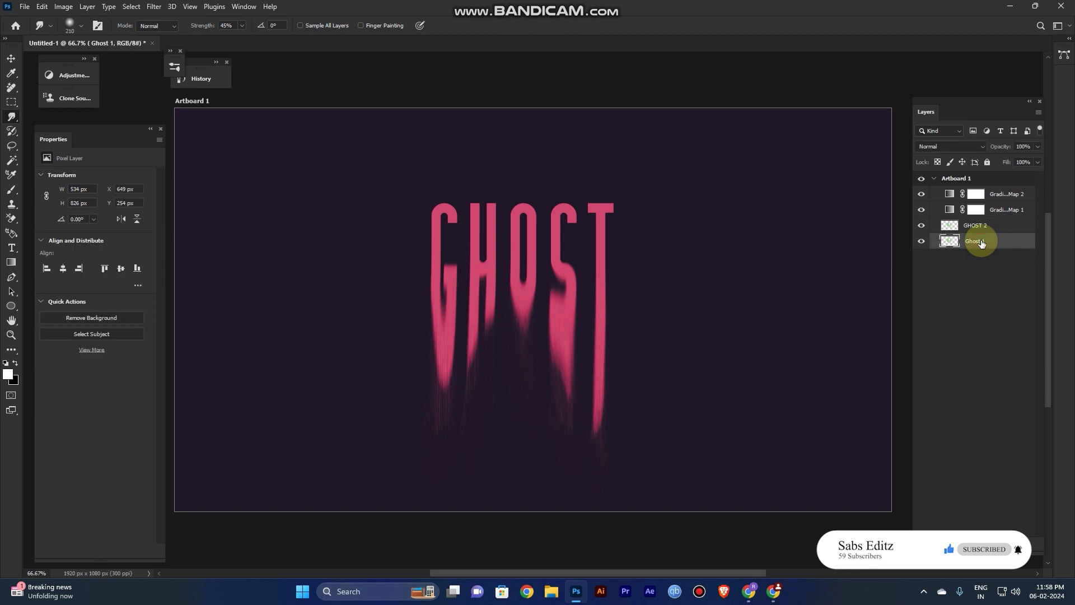
{"action": "left_click", "coordinate": [1036, 147]}
{"action": "left_click_drag", "start_coordinate": [1014, 160], "coordinate": [1003, 166]}
Duplicate the GHOST 2 layer and rename the copy "GHOST 3"
{"action": "left_click", "coordinate": [984, 230]}
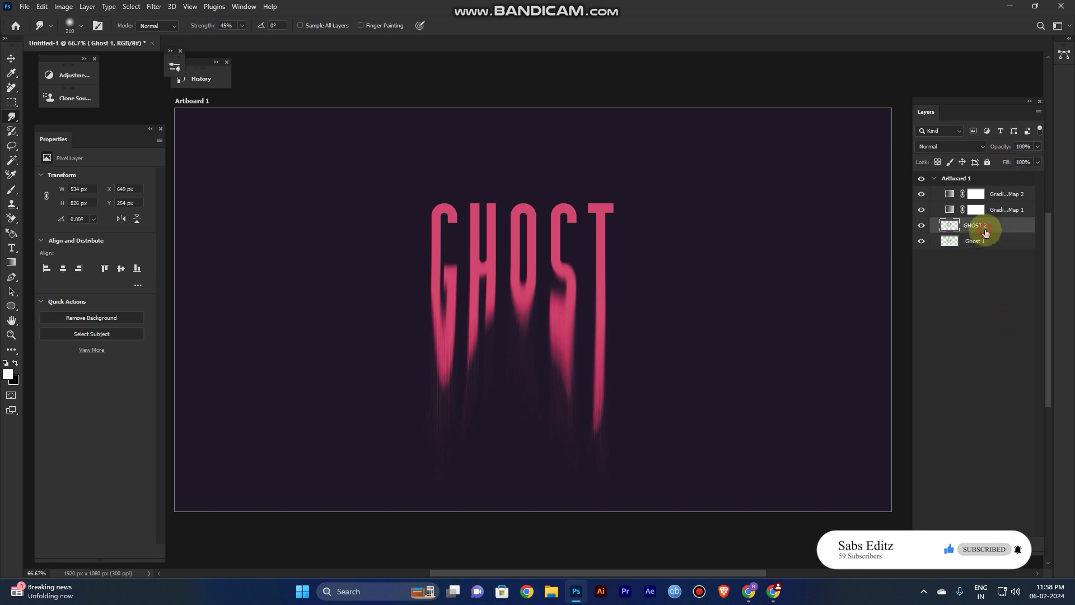
{"action": "key", "text": "ctrl+j"}
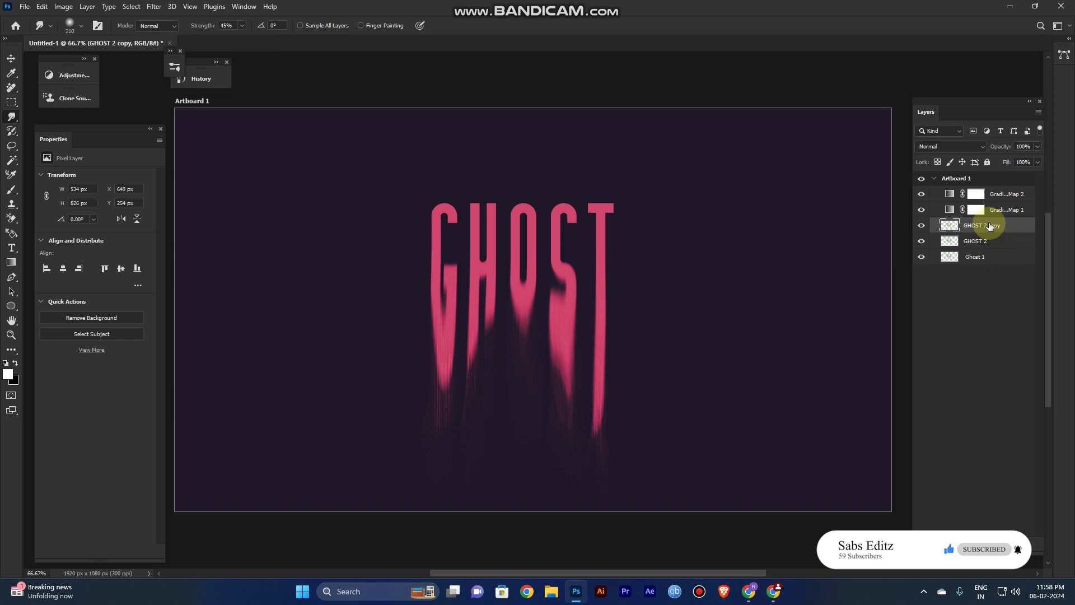
{"action": "double_click", "coordinate": [991, 226]}
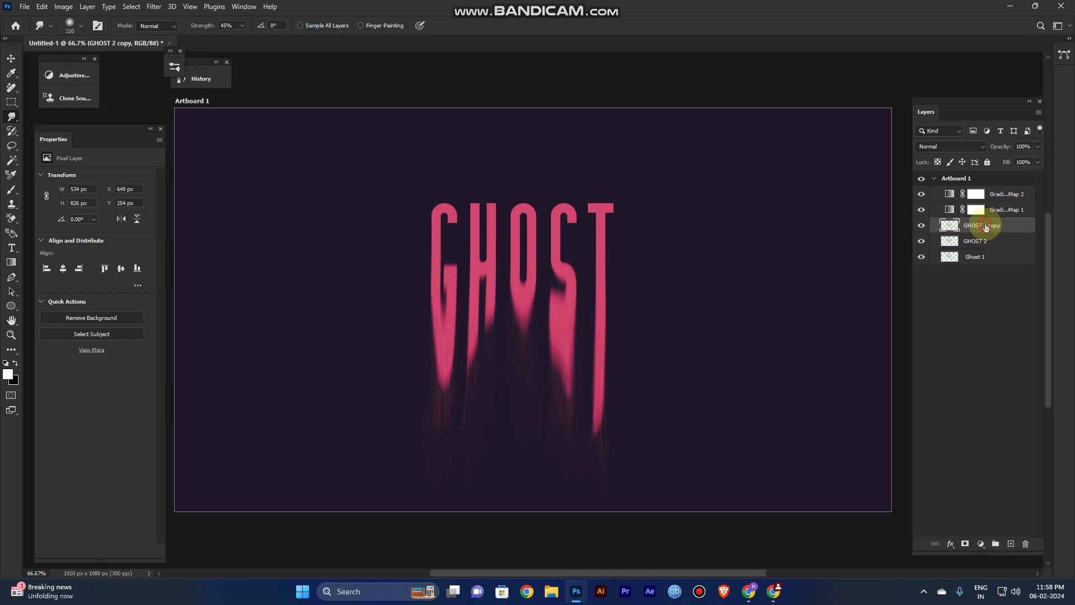
{"action": "type", "text": "3"}
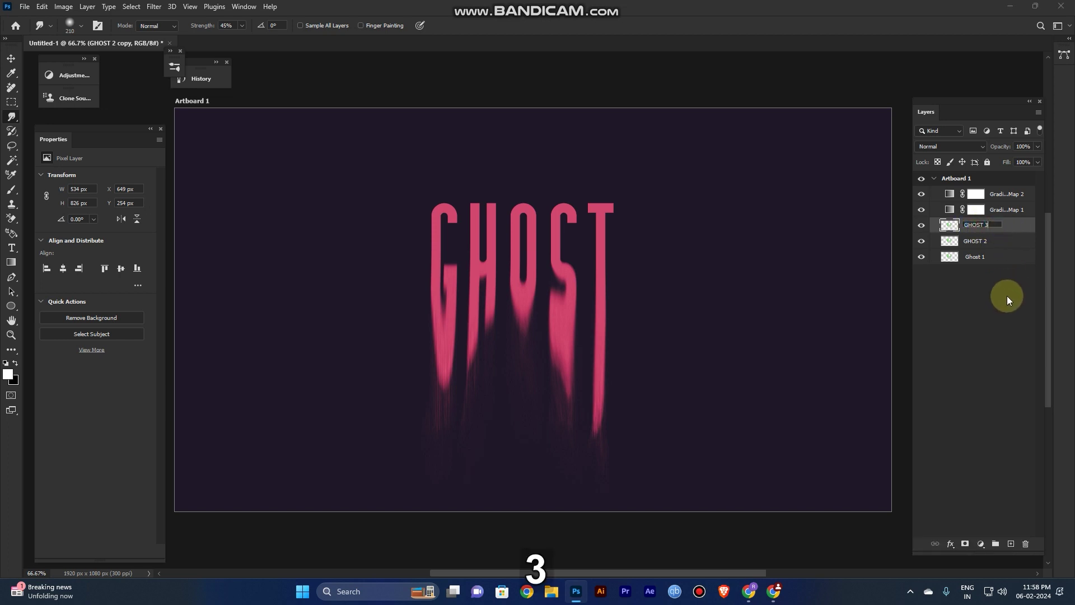
{"action": "left_click", "coordinate": [1008, 290]}
Set the GHOST 2 layer to Dissolve blending at 24% opacity to give the streaks a grainy texture
{"action": "left_click", "coordinate": [998, 244]}
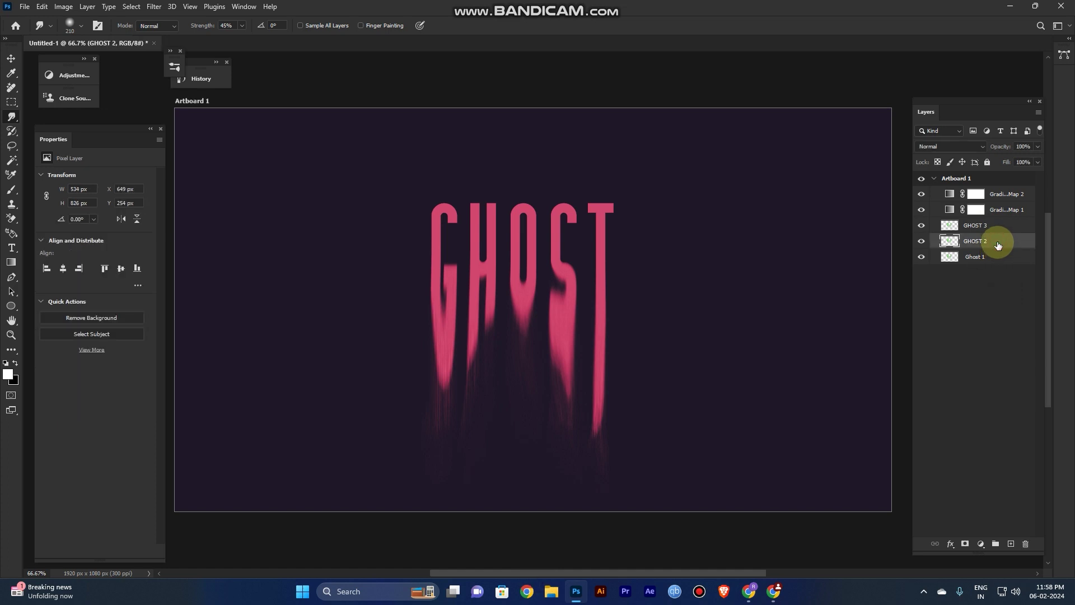
{"action": "left_click", "coordinate": [958, 147]}
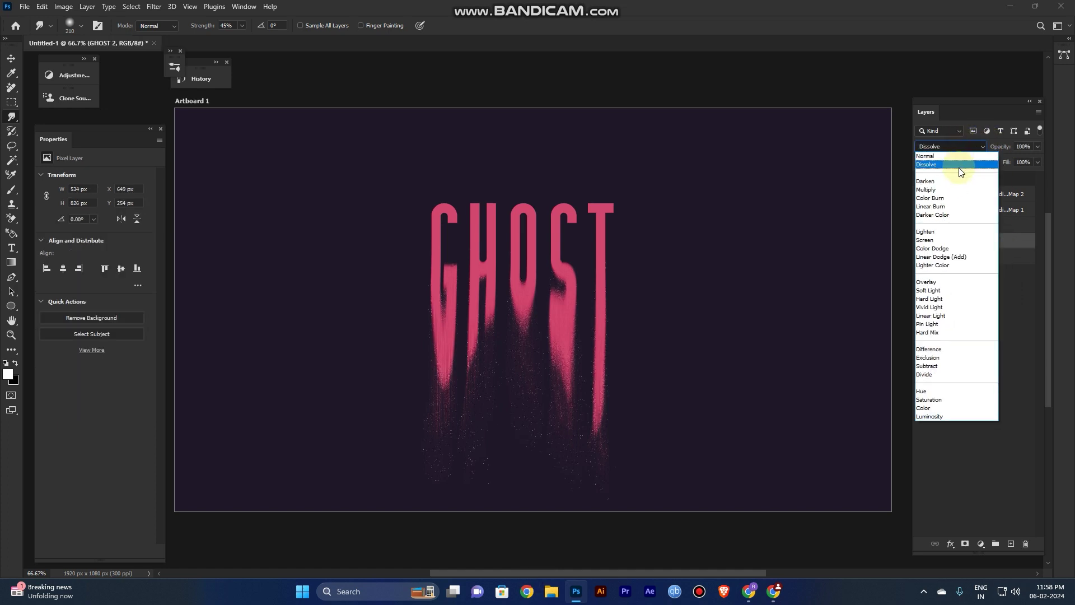
{"action": "left_click", "coordinate": [960, 168]}
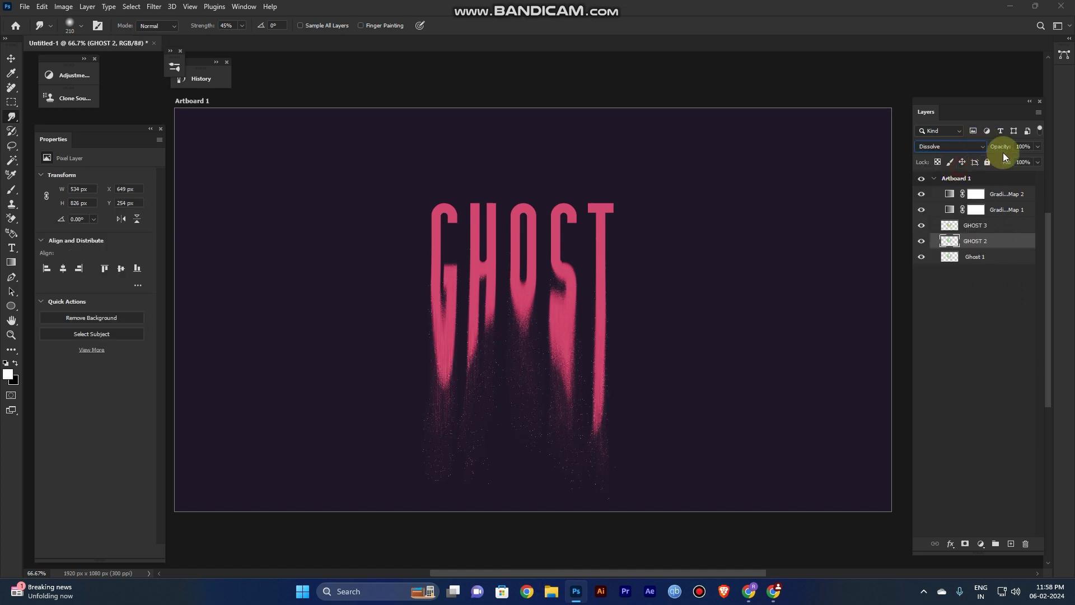
{"action": "left_click", "coordinate": [1037, 147]}
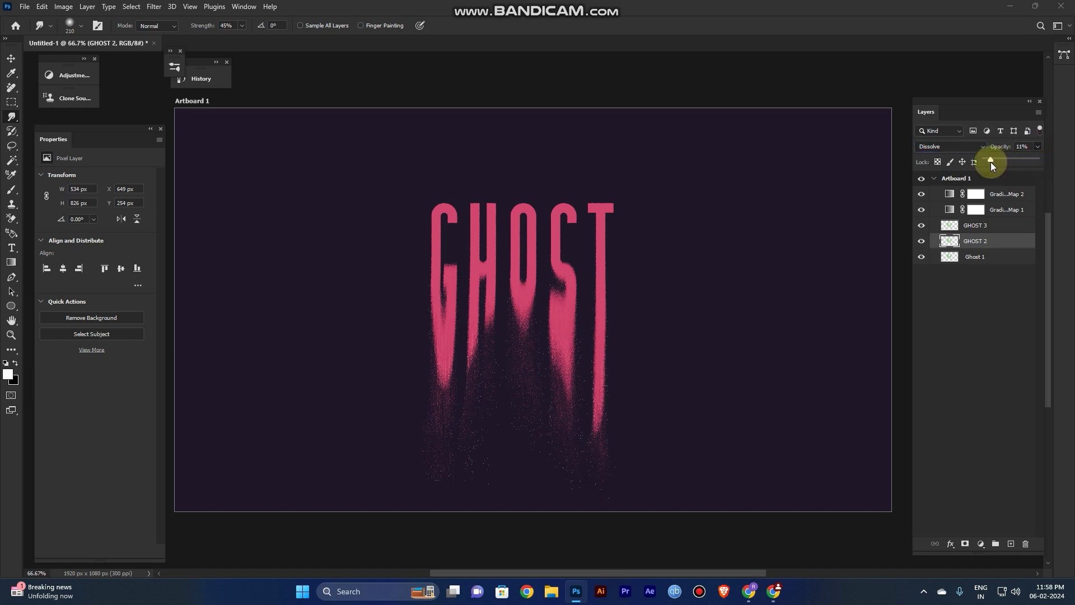
{"action": "left_click_drag", "start_coordinate": [991, 165], "coordinate": [991, 165]}
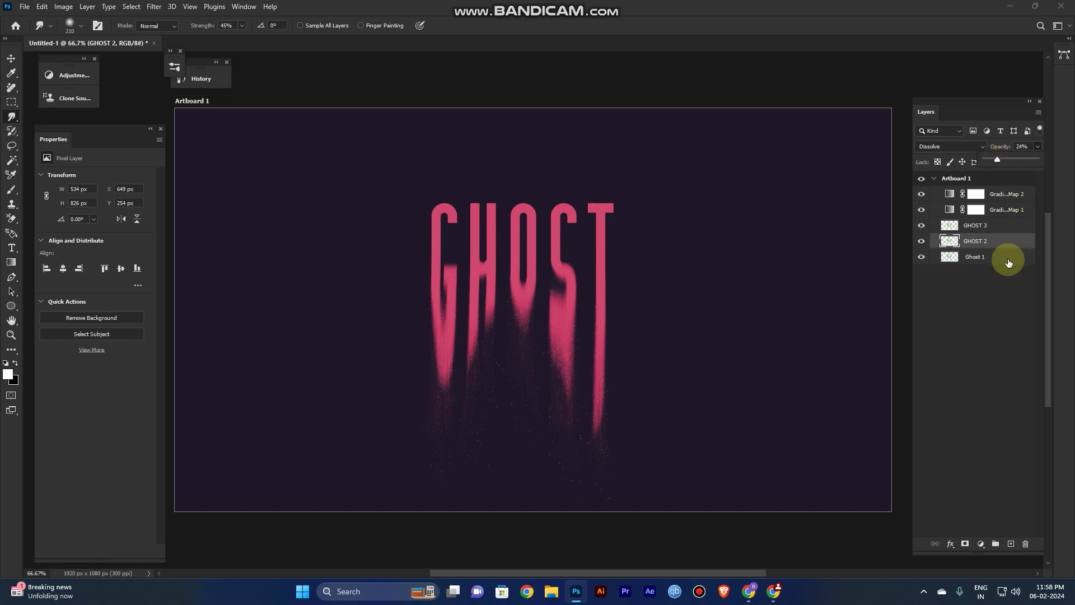
{"action": "left_click", "coordinate": [989, 314]}
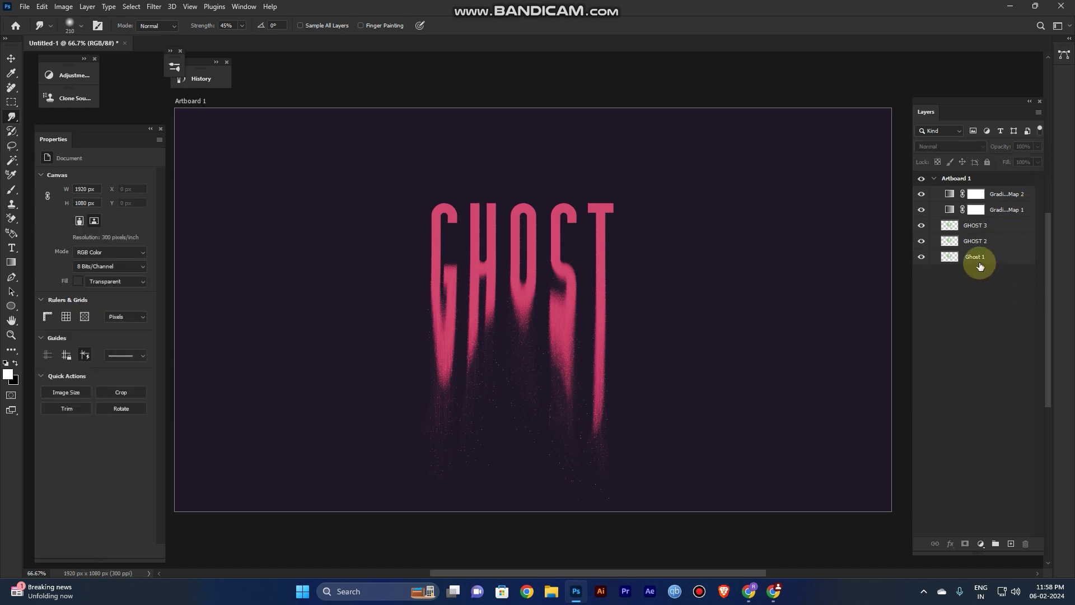
Set the blending mode of the GHOST 3 layer to Subtract
{"action": "left_click", "coordinate": [994, 228]}
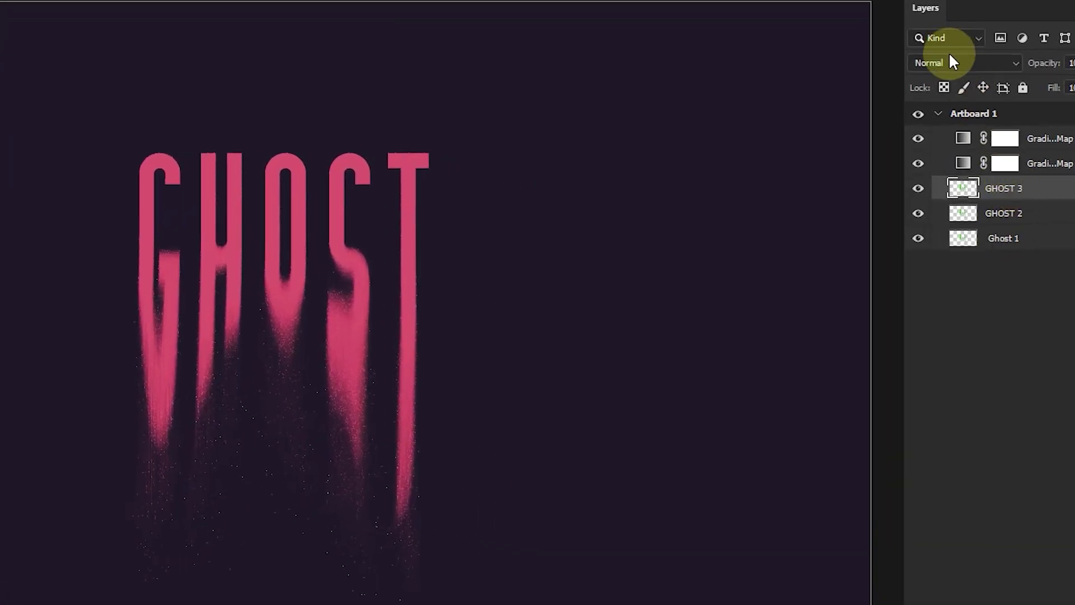
{"action": "left_click", "coordinate": [953, 62]}
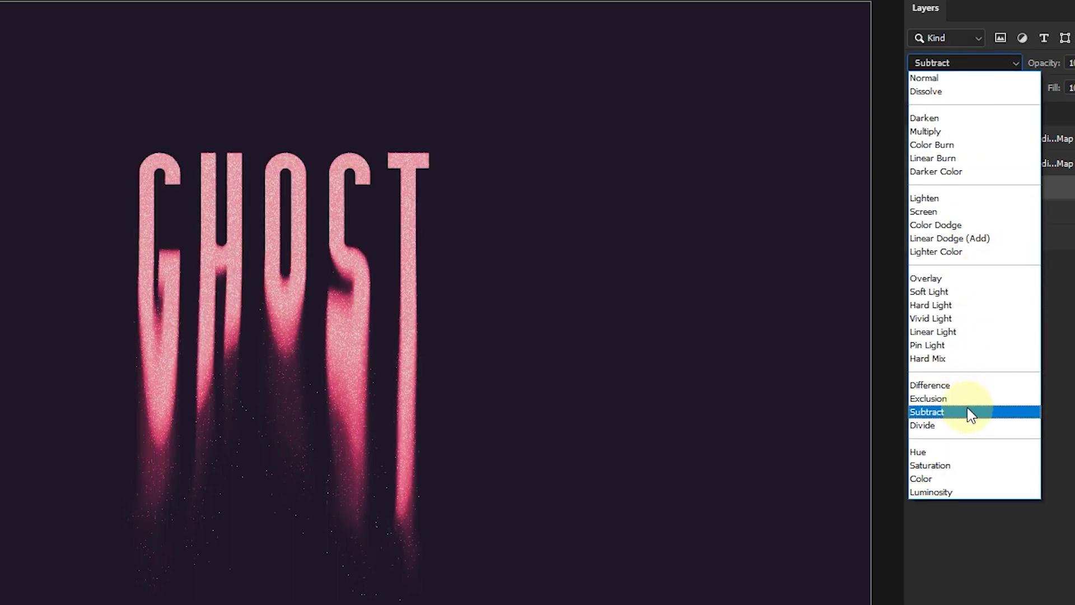
{"action": "left_click", "coordinate": [968, 411]}
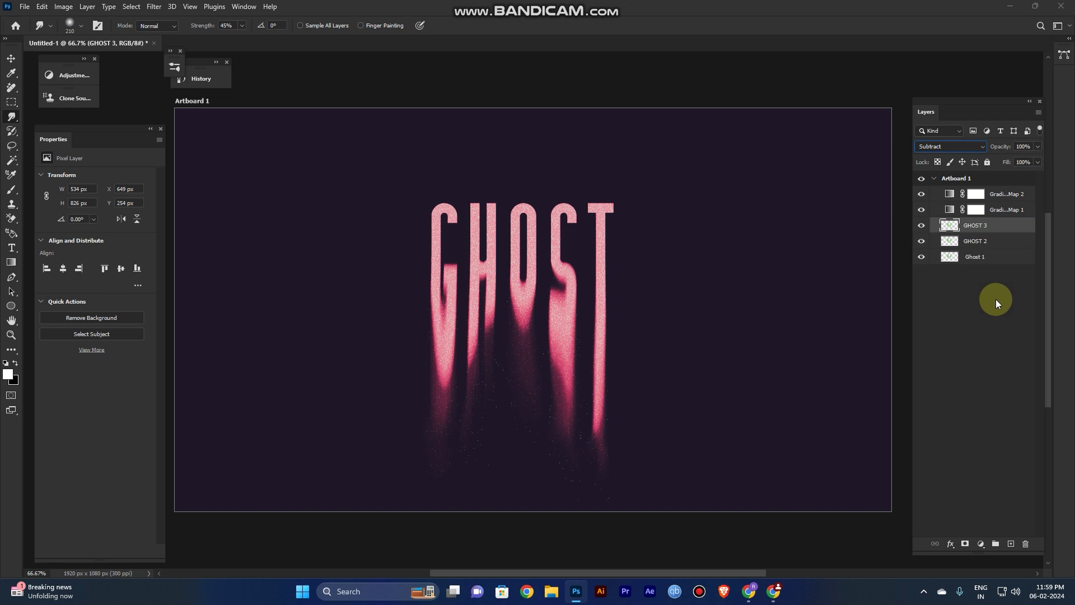
Transform the GHOST 3 layer and nudge it horizontally to an offset about 10 px left of its original position
{"action": "key", "text": "ctrl"}
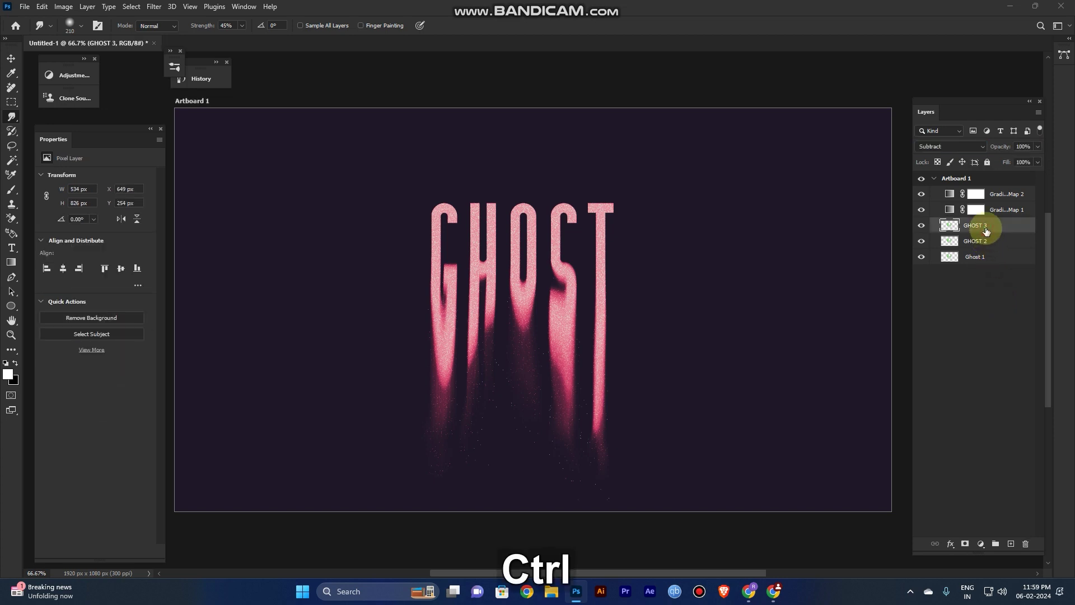
{"action": "key", "text": "ctrl+t"}
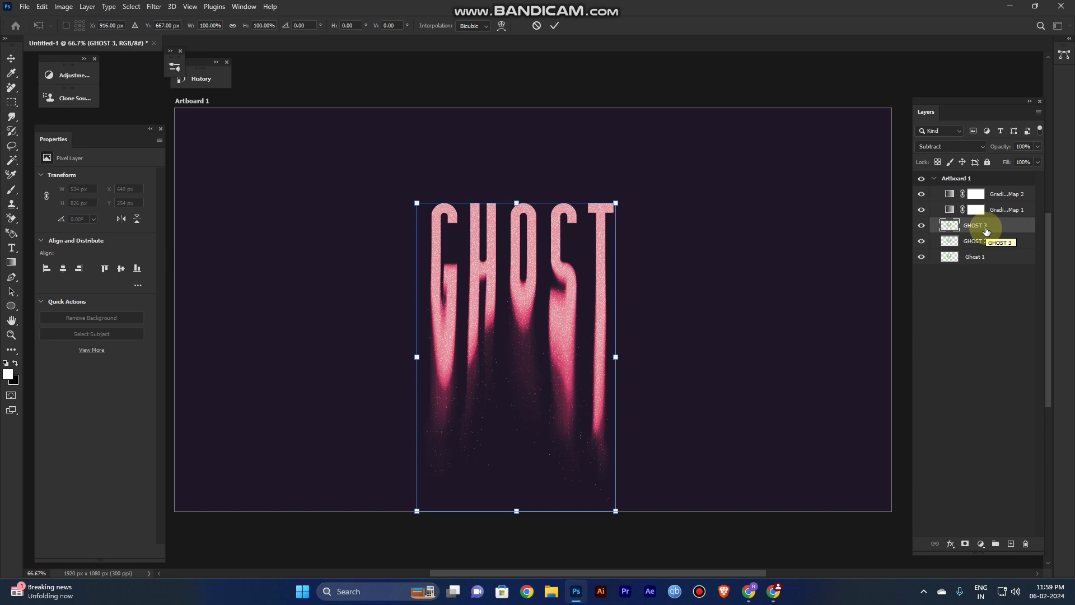
{"action": "key", "text": "Left"}
{"action": "key", "text": "Left"}
{"action": "key", "text": "Left"}
{"action": "key", "text": "Left"}
{"action": "key", "text": "Left"}
{"action": "key", "text": "Left"}
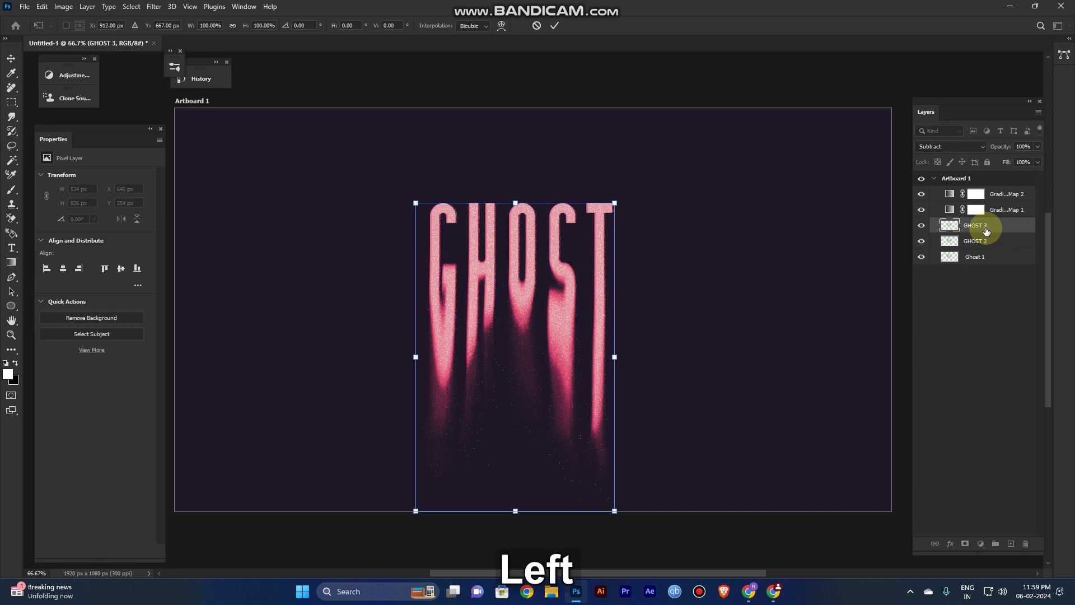
{"action": "key", "text": "Left"}
{"action": "key", "text": "Left"}
{"action": "key", "text": "Left"}
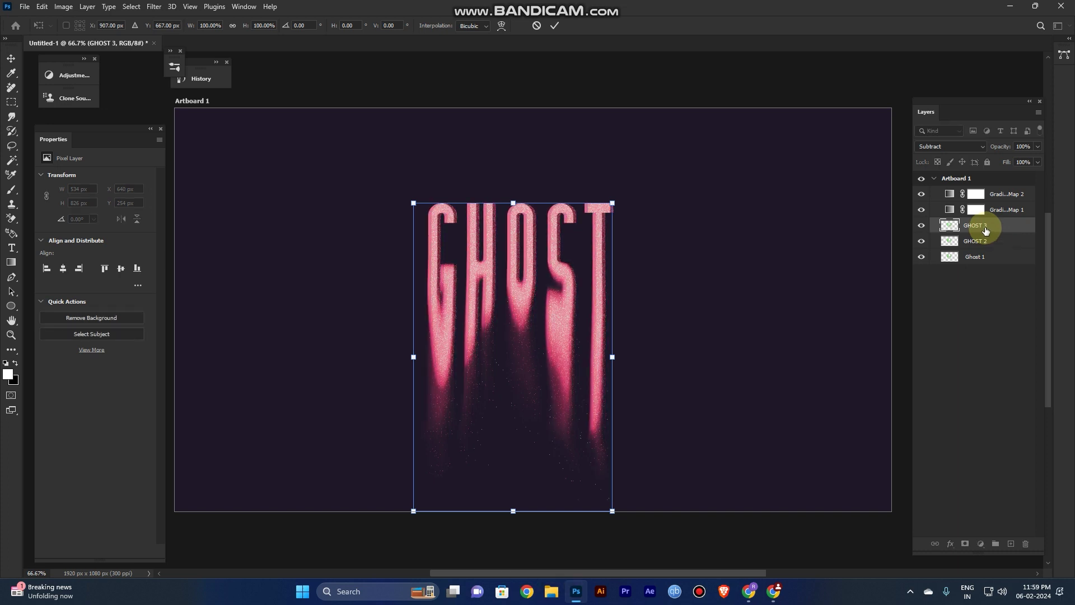
{"action": "key", "text": "Right"}
{"action": "key", "text": "Right"}
{"action": "key", "text": "Right"}
{"action": "key", "text": "Right"}
{"action": "key", "text": "Right"}
{"action": "key", "text": "Right"}
{"action": "key", "text": "Right"}
{"action": "key", "text": "Right"}
{"action": "key", "text": "Right"}
{"action": "key", "text": "Right"}
{"action": "key", "text": "Right"}
{"action": "key", "text": "Right"}
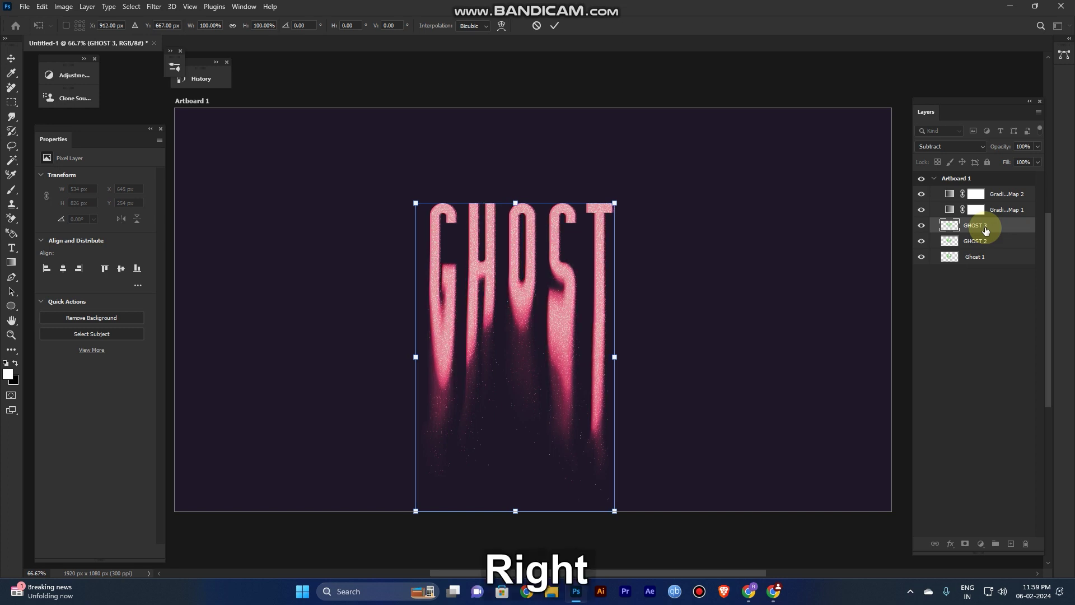
{"action": "key", "text": "Right"}
{"action": "key", "text": "Right"}
{"action": "key", "text": "Right"}
{"action": "key", "text": "Right"}
{"action": "key", "text": "Right"}
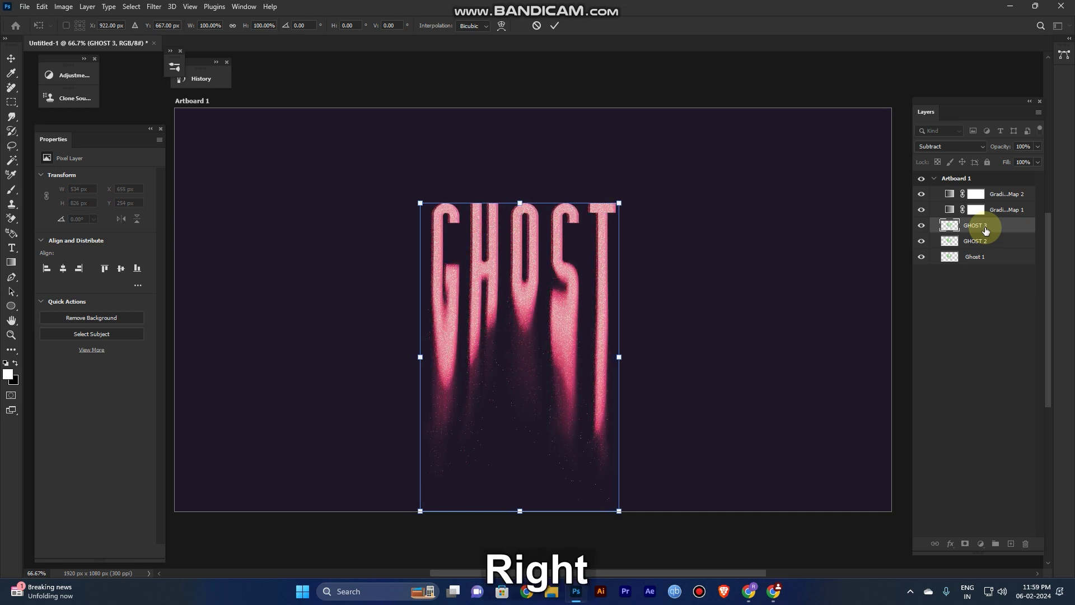
{"action": "key", "text": "Left"}
{"action": "key", "text": "Left"}
{"action": "key", "text": "Left"}
{"action": "key", "text": "Left"}
{"action": "key", "text": "Left"}
{"action": "key", "text": "Left"}
{"action": "key", "text": "Left"}
{"action": "key", "text": "Left"}
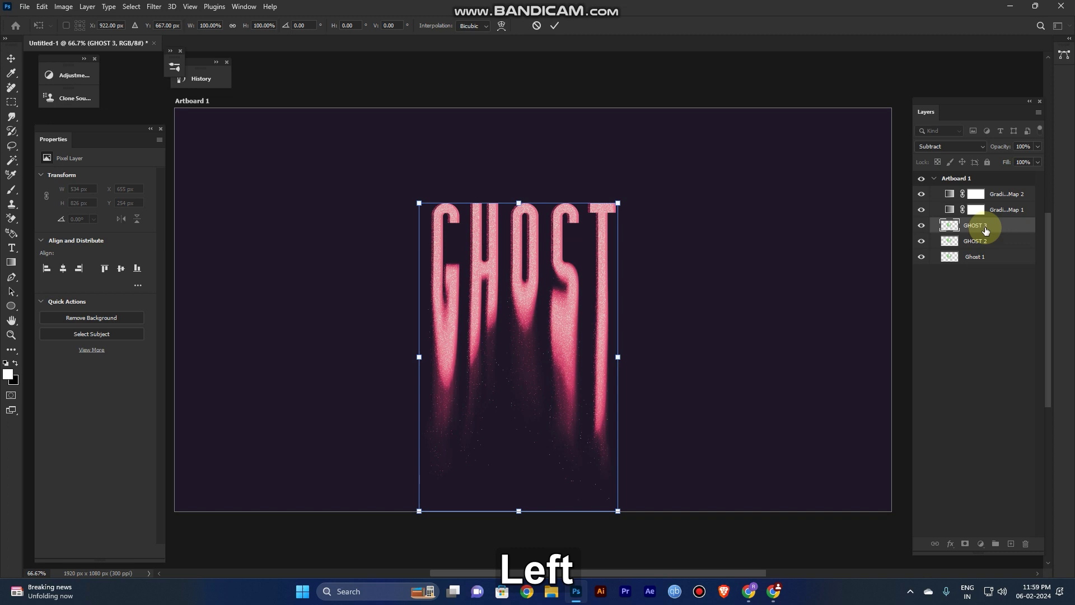
{"action": "key", "text": "Left"}
{"action": "key", "text": "Left"}
{"action": "key", "text": "Left"}
{"action": "key", "text": "Left"}
{"action": "key", "text": "Left"}
{"action": "key", "text": "Left"}
{"action": "key", "text": "Left"}
{"action": "key", "text": "Left"}
{"action": "key", "text": "Left"}
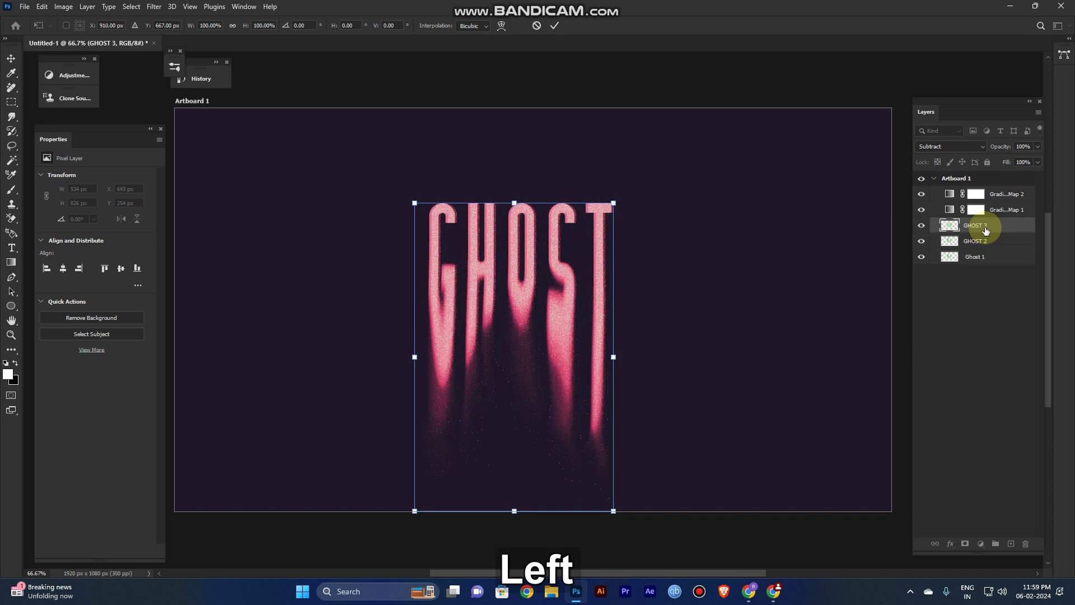
{"action": "key", "text": "Left"}
{"action": "key", "text": "Left"}
{"action": "key", "text": "Left"}
{"action": "key", "text": "Left"}
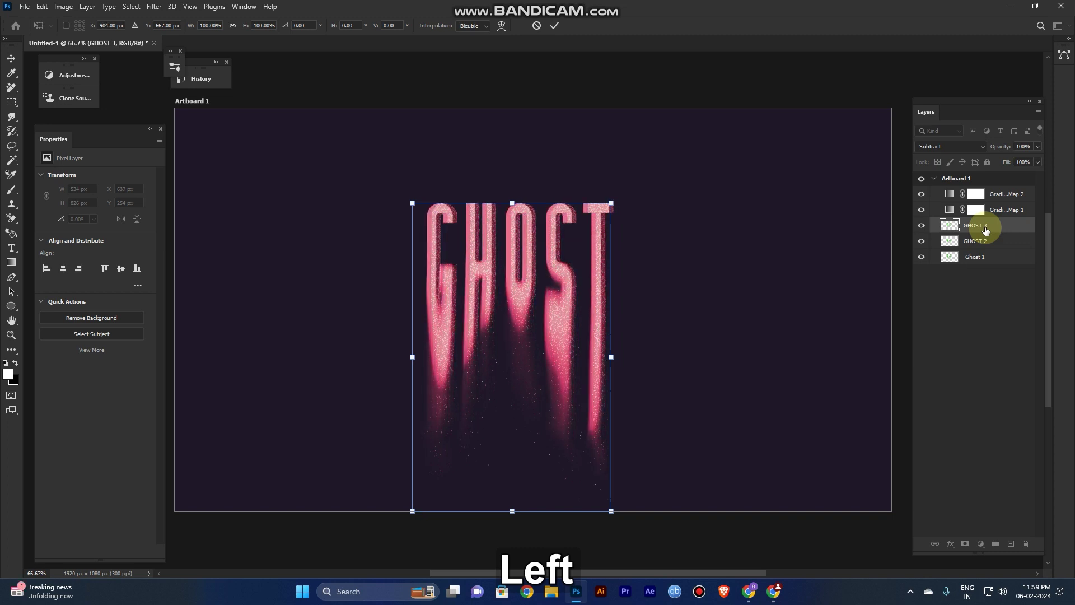
{"action": "key", "text": "Right"}
{"action": "key", "text": "Right"}
{"action": "key", "text": "Right"}
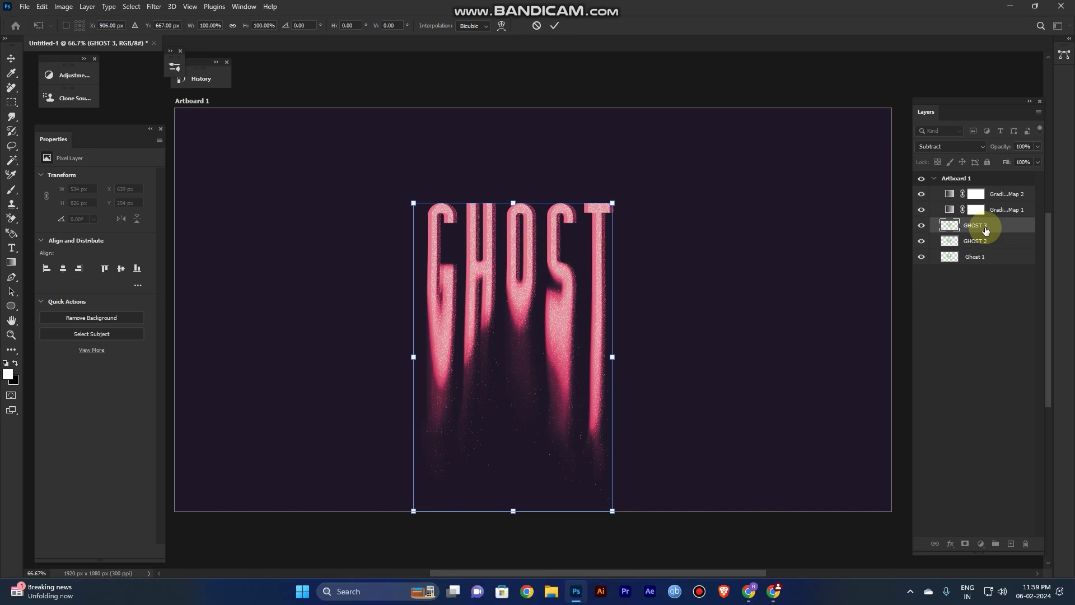
{"action": "key", "text": "Return"}
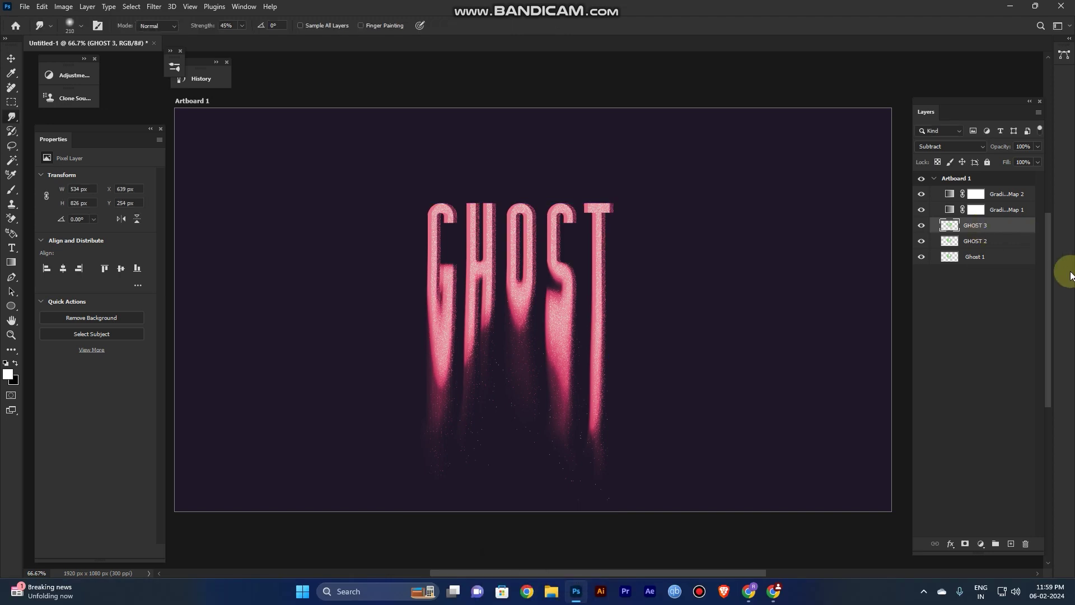
Add a new layer between GHOST 3 and GHOST 2 and fill it with white
{"action": "left_click", "coordinate": [1011, 542]}
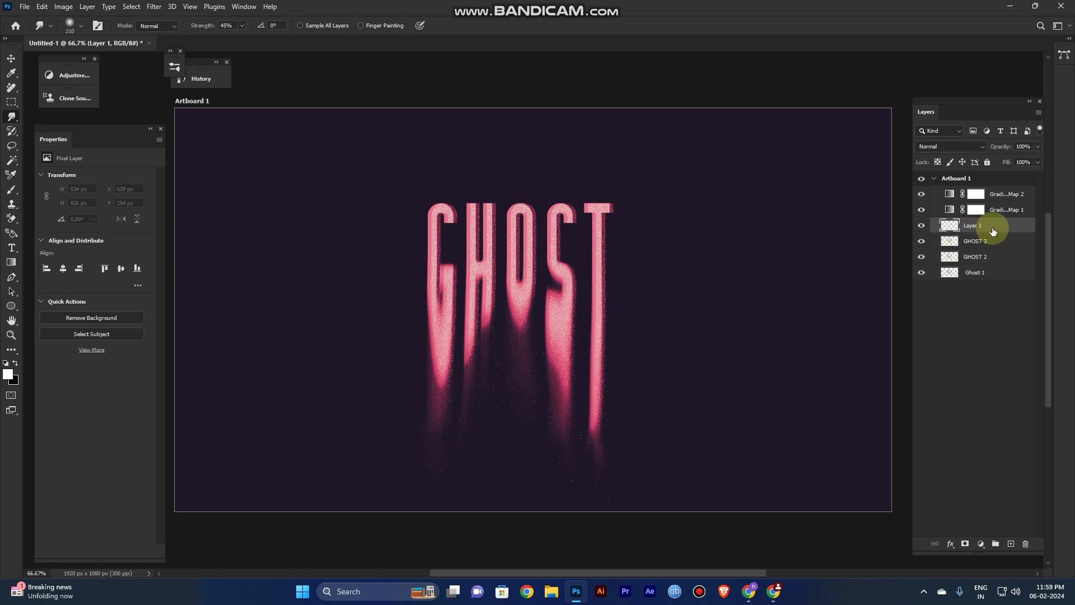
{"action": "left_click_drag", "start_coordinate": [993, 229], "coordinate": [1002, 257]}
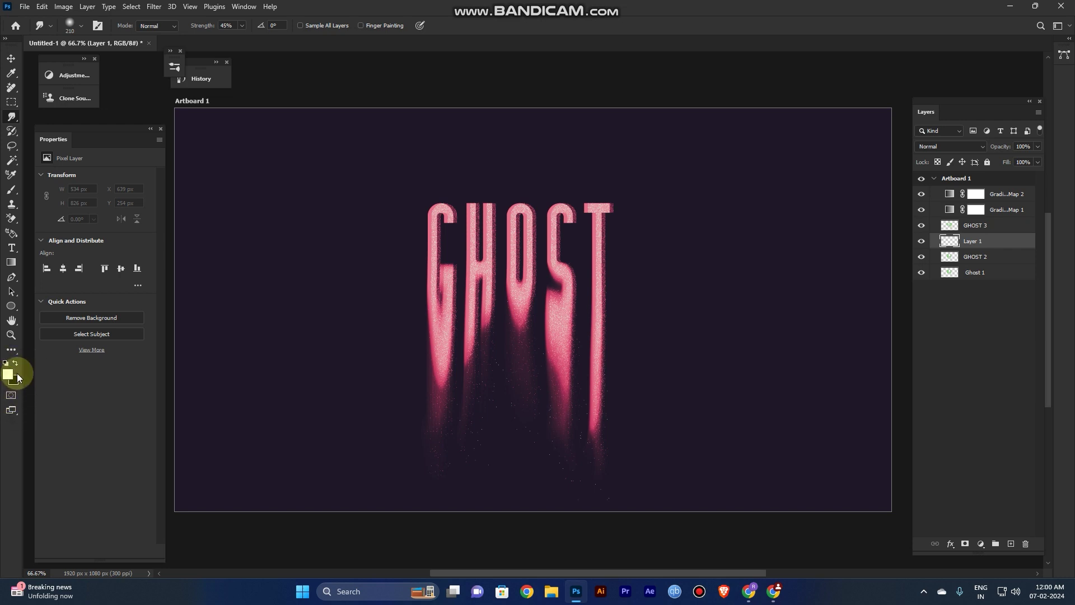
{"action": "key", "text": "ctrl+d"}
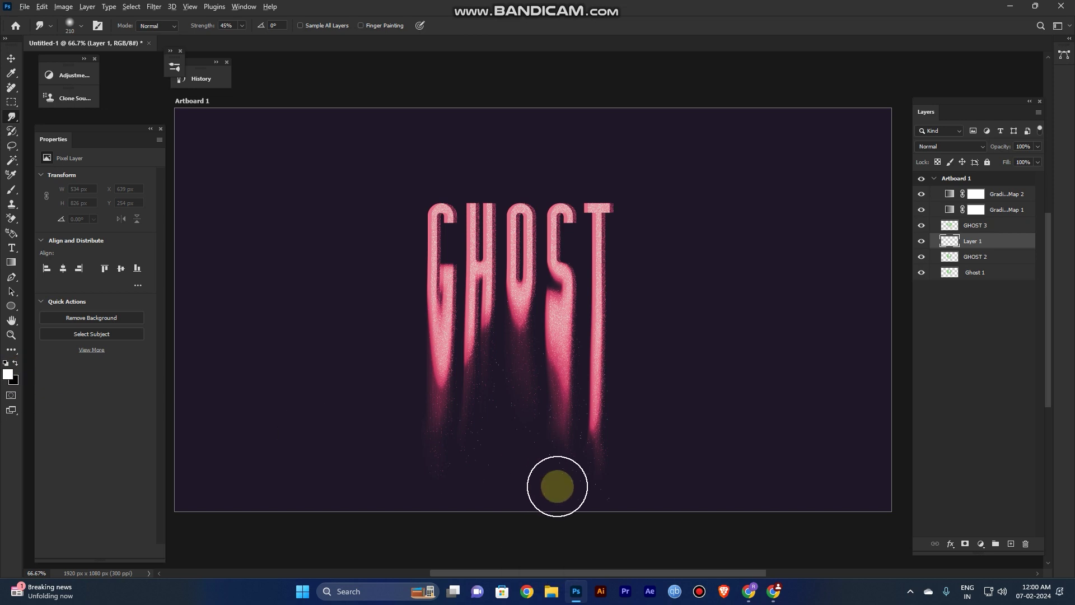
{"action": "key", "text": "alt+BackSpace"}
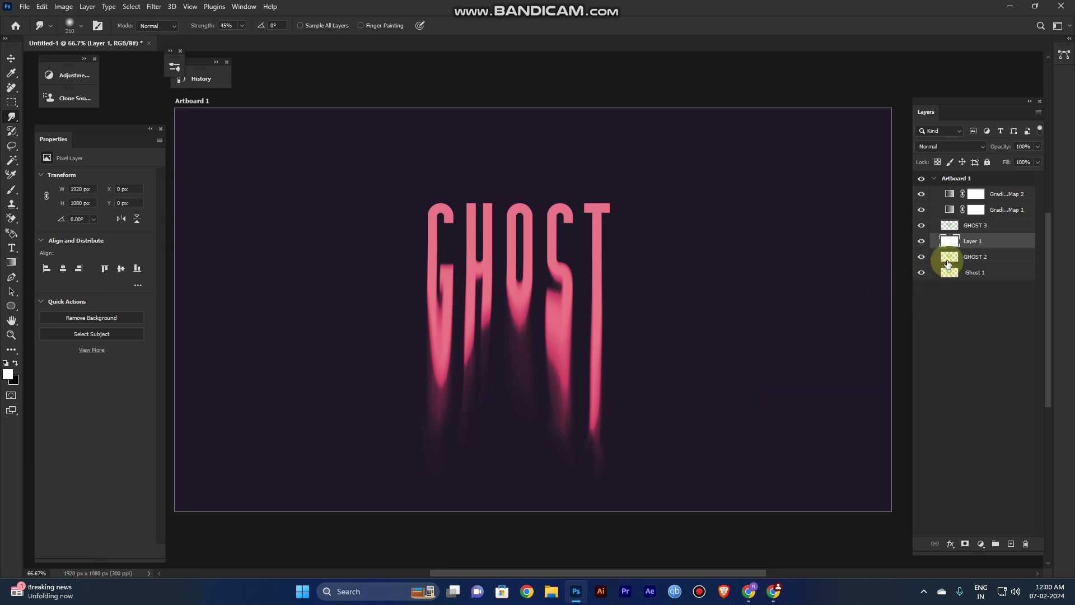
Compare the artwork with and without the other layers around Layer 1, and set Layer 1's blending mode to Difference
{"action": "key", "text": "alt"}
{"action": "left_click", "coordinate": [921, 242], "text": "alt"}
{"action": "left_click", "coordinate": [922, 242], "text": "alt"}
{"action": "left_click", "coordinate": [922, 242], "text": "alt"}
{"action": "left_click", "coordinate": [921, 242], "text": "alt"}
{"action": "left_click", "coordinate": [921, 242], "text": "alt"}
{"action": "left_click", "coordinate": [922, 243], "text": "alt"}
{"action": "left_click", "coordinate": [932, 145]}
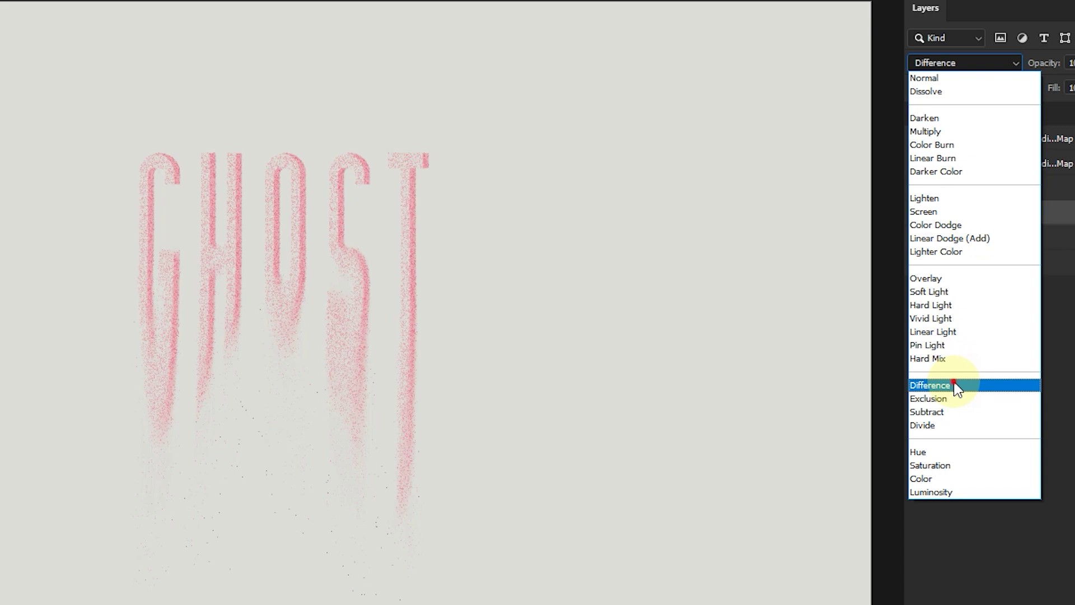
{"action": "left_click", "coordinate": [956, 385]}
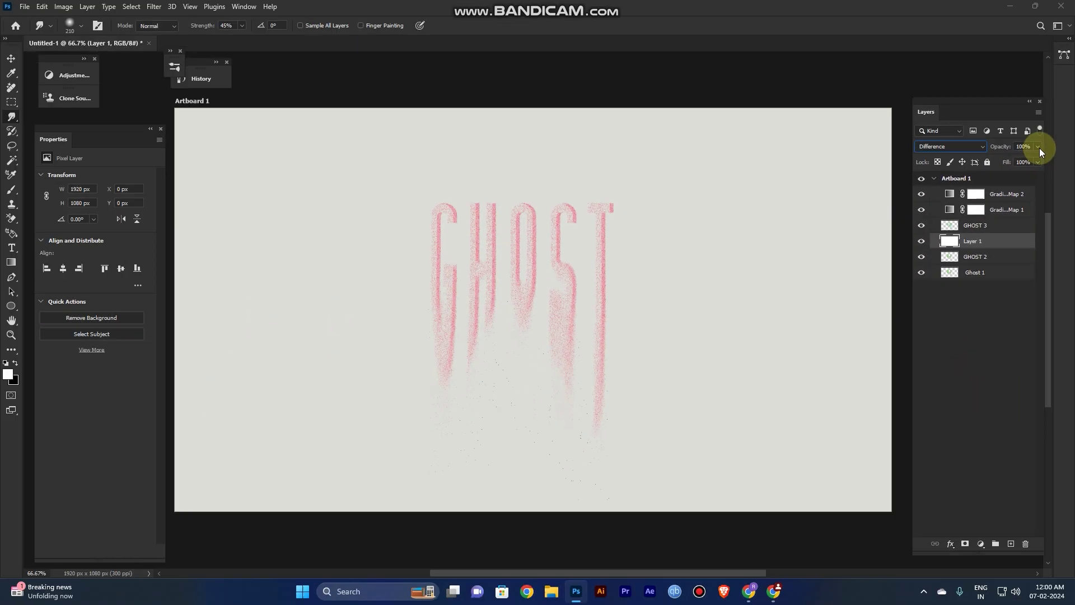
{"action": "left_click", "coordinate": [1039, 148]}
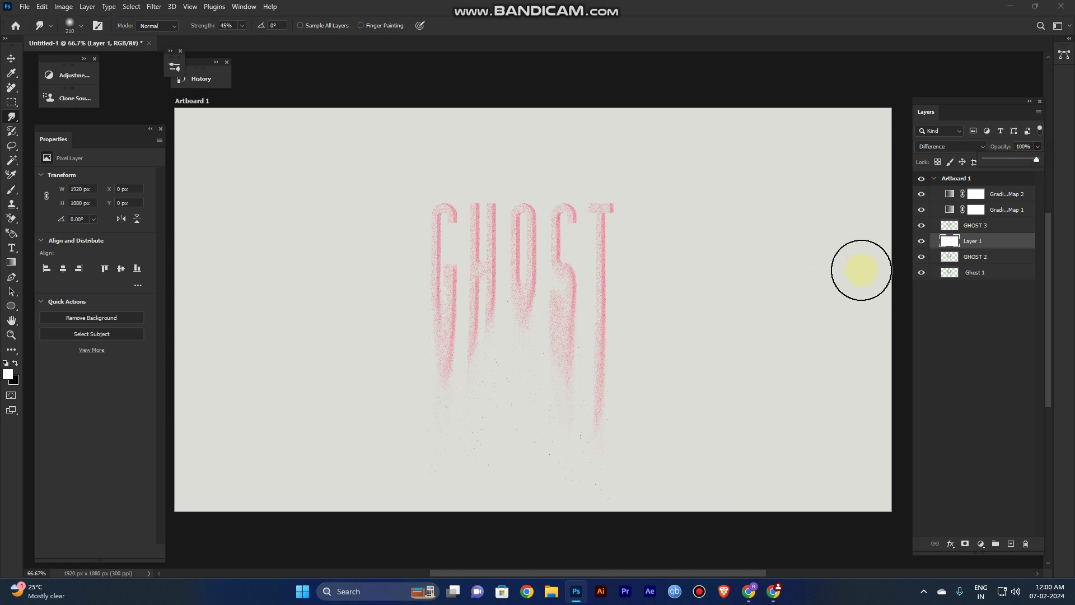
Try shifting the GHOST 3 layer about 18 px further left, and return it to its previous position
{"action": "left_click", "coordinate": [980, 230]}
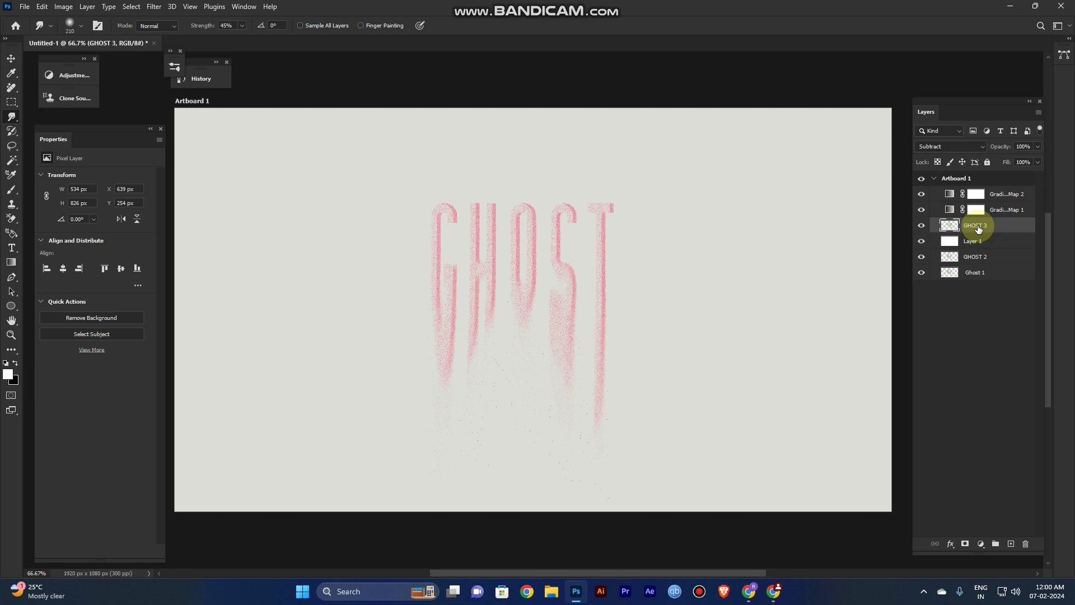
{"action": "key", "text": "ctrl+t"}
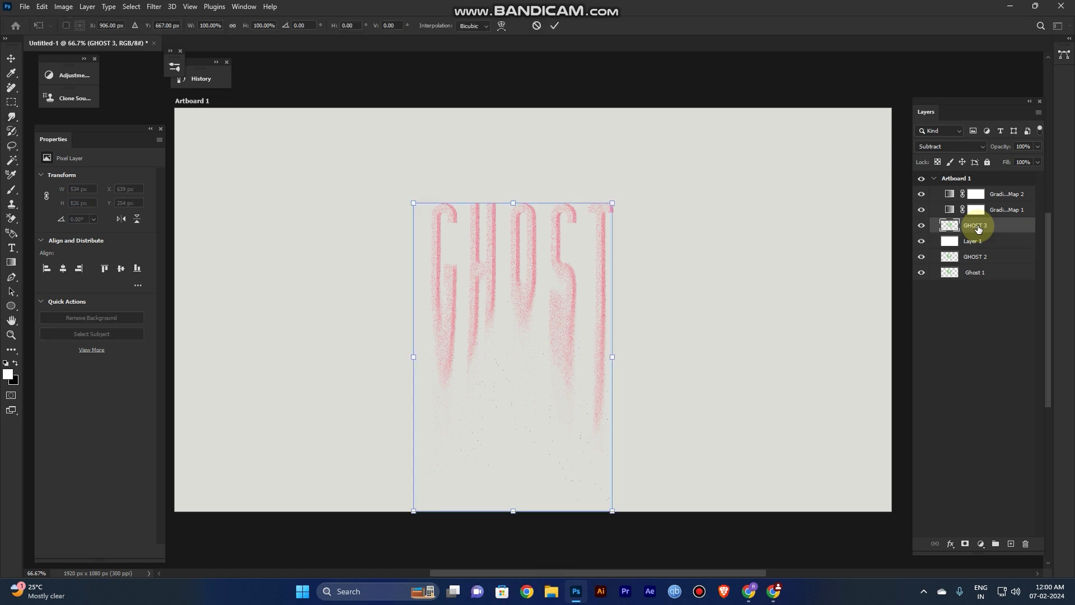
{"action": "key", "text": "Left"}
{"action": "key", "text": "Left"}
{"action": "key", "text": "Left"}
{"action": "key", "text": "Left"}
{"action": "key", "text": "Left"}
{"action": "key", "text": "Left"}
{"action": "key", "text": "Left"}
{"action": "key", "text": "Left"}
{"action": "key", "text": "Left"}
{"action": "key", "text": "Left"}
{"action": "key", "text": "Left"}
{"action": "key", "text": "Left"}
{"action": "key", "text": "Left"}
{"action": "key", "text": "Left"}
{"action": "key", "text": "Left"}
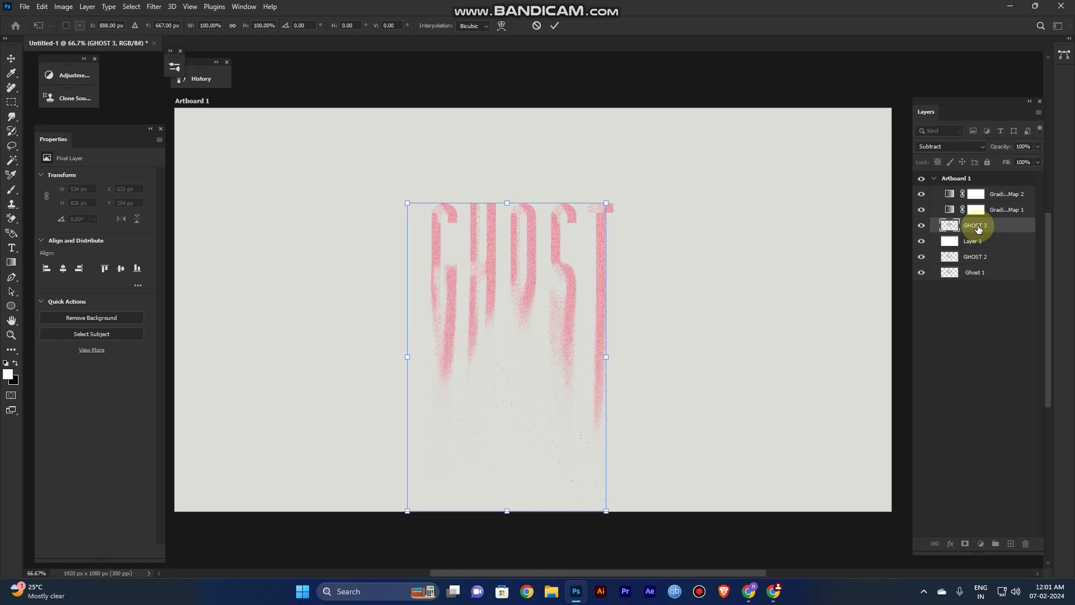
{"action": "key", "text": "Right"}
{"action": "key", "text": "Right"}
{"action": "key", "text": "Right"}
{"action": "key", "text": "Right"}
{"action": "key", "text": "Right"}
{"action": "key", "text": "Right"}
{"action": "key", "text": "Right"}
{"action": "key", "text": "Right"}
{"action": "key", "text": "Right"}
{"action": "key", "text": "Right"}
{"action": "key", "text": "Right"}
{"action": "key", "text": "Right"}
{"action": "key", "text": "Right"}
{"action": "key", "text": "Right"}
{"action": "key", "text": "Right"}
{"action": "key", "text": "Right"}
{"action": "key", "text": "Right"}
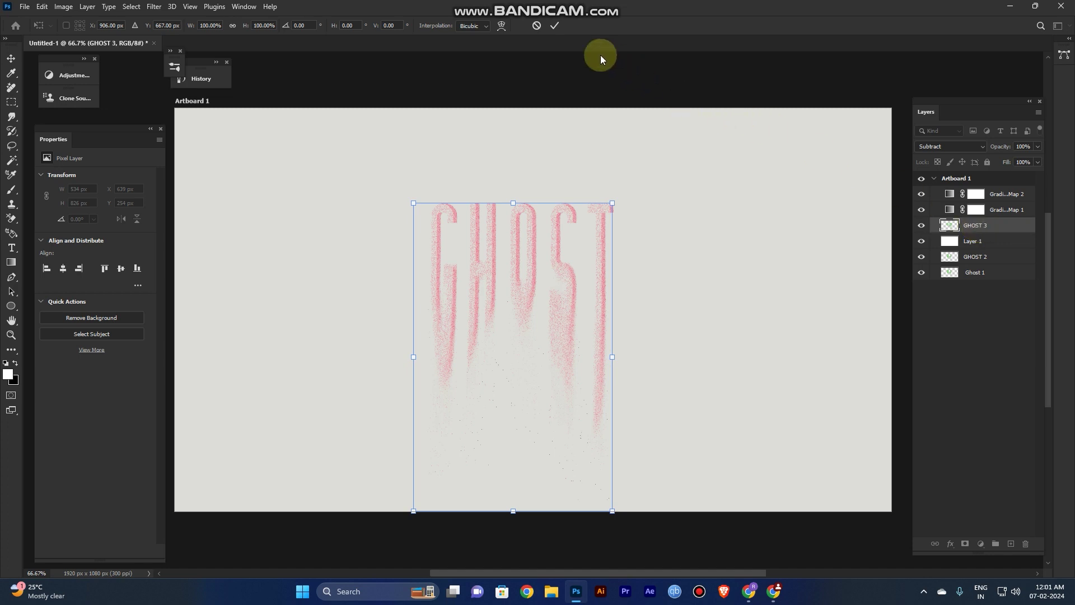
{"action": "left_click", "coordinate": [555, 25]}
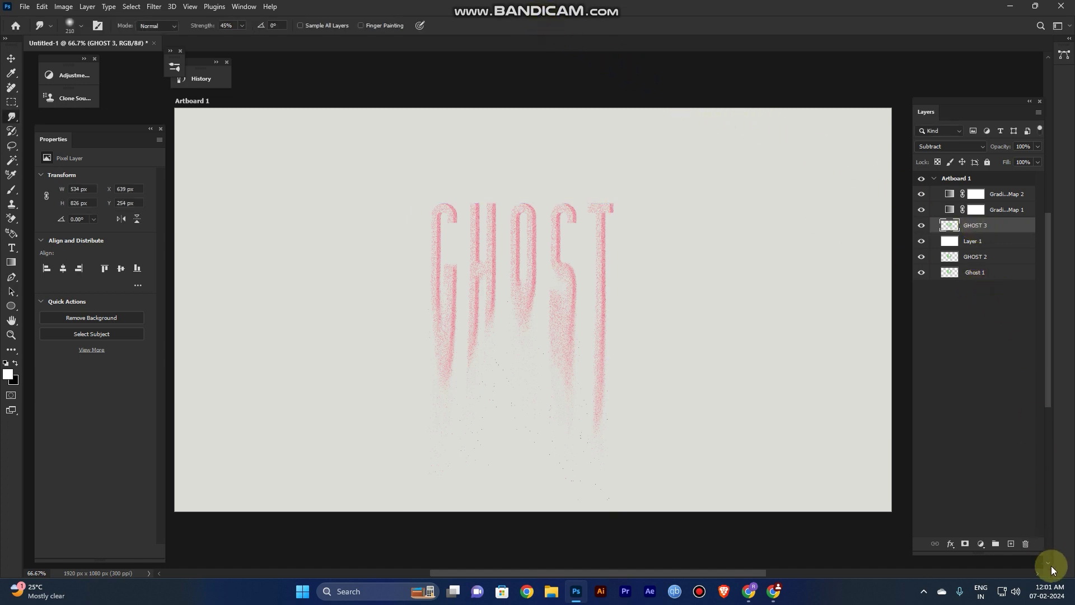
Add a Vibrance adjustment layer and place it above both gradient maps
{"action": "left_click", "coordinate": [981, 543]}
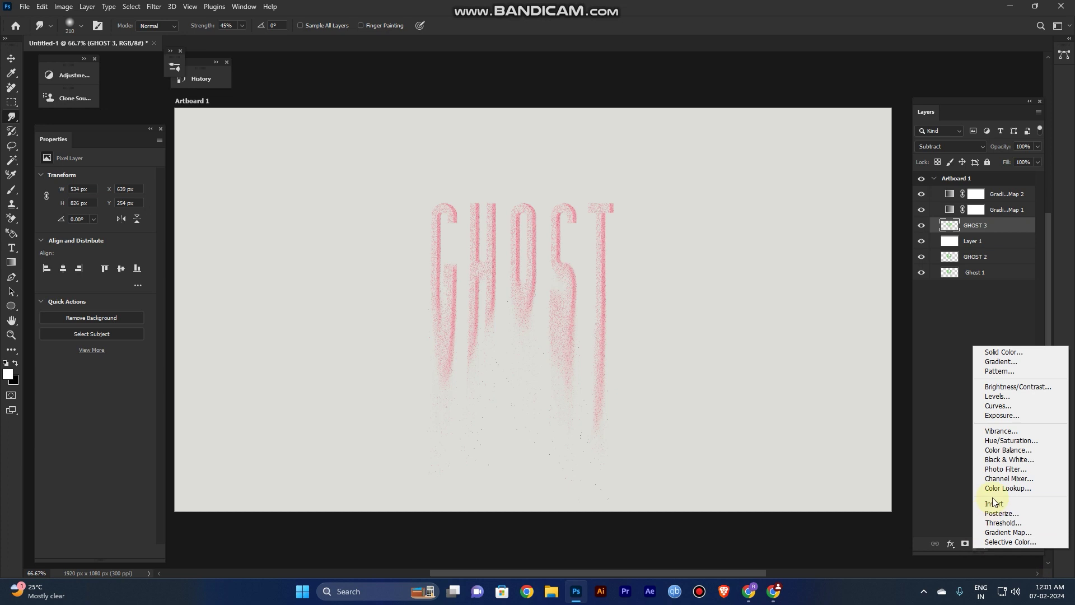
{"action": "left_click", "coordinate": [999, 431]}
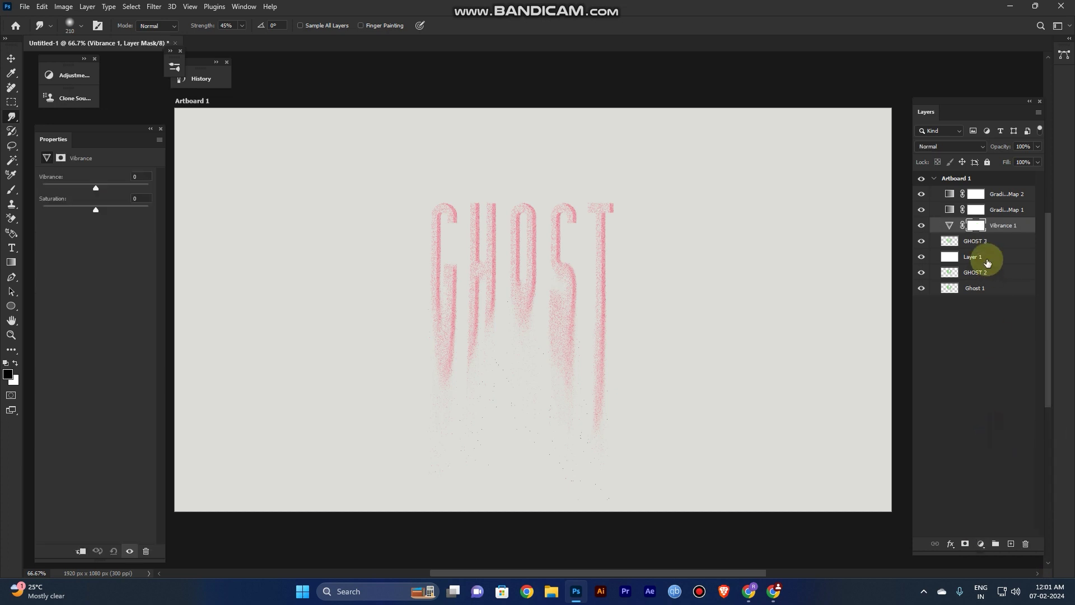
{"action": "left_click_drag", "start_coordinate": [1014, 223], "coordinate": [1020, 186]}
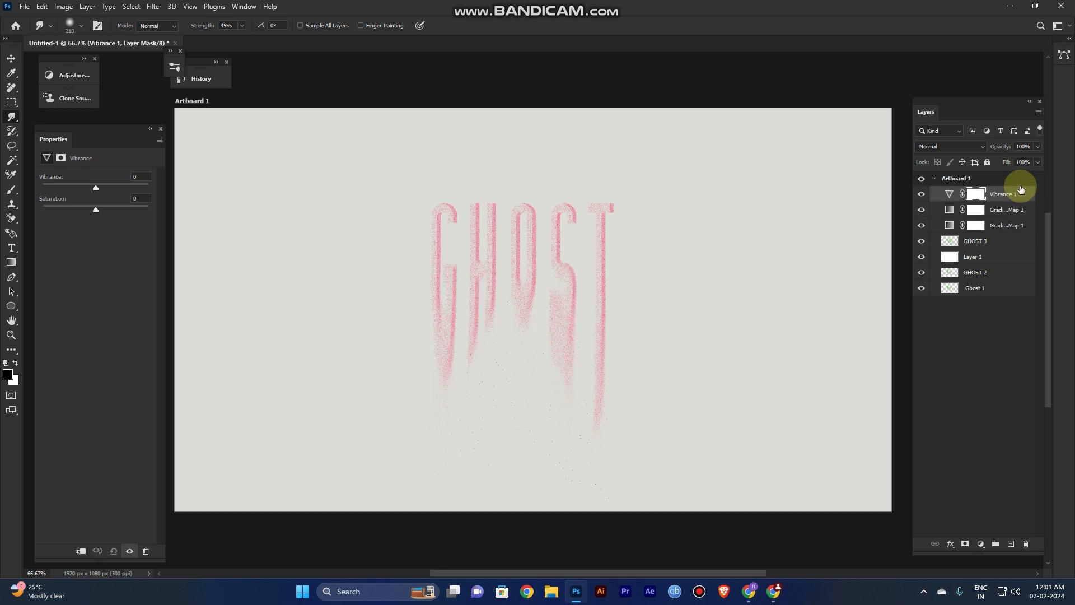
Set the Vibrance 1 adjustment to vibrance +30 and saturation +37, and deselect the layer
{"action": "key", "text": "x"}
{"action": "left_click", "coordinate": [951, 194]}
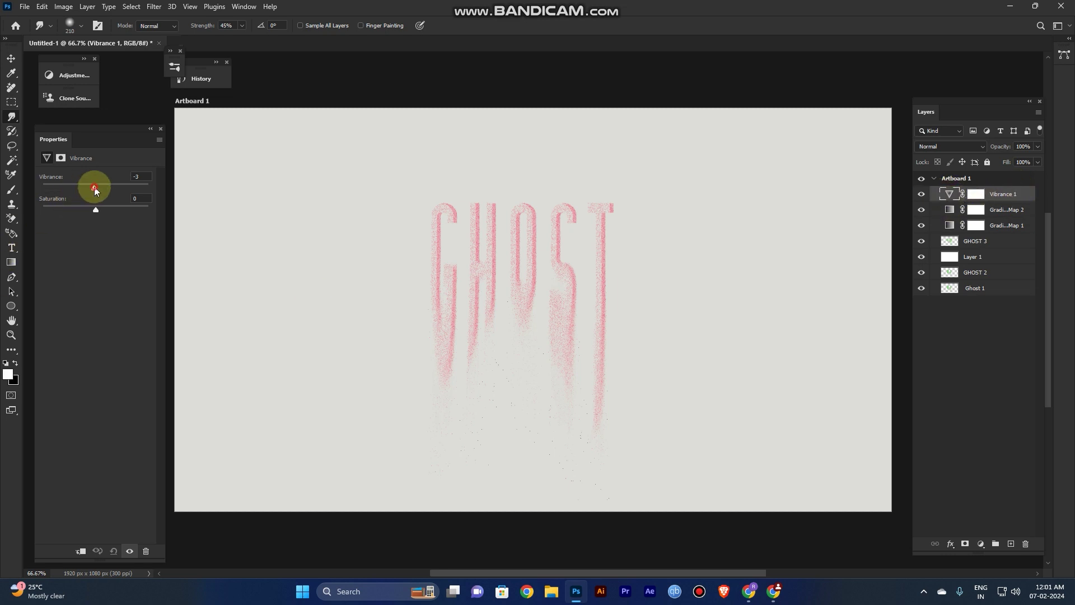
{"action": "left_click_drag", "start_coordinate": [125, 189], "coordinate": [129, 188]}
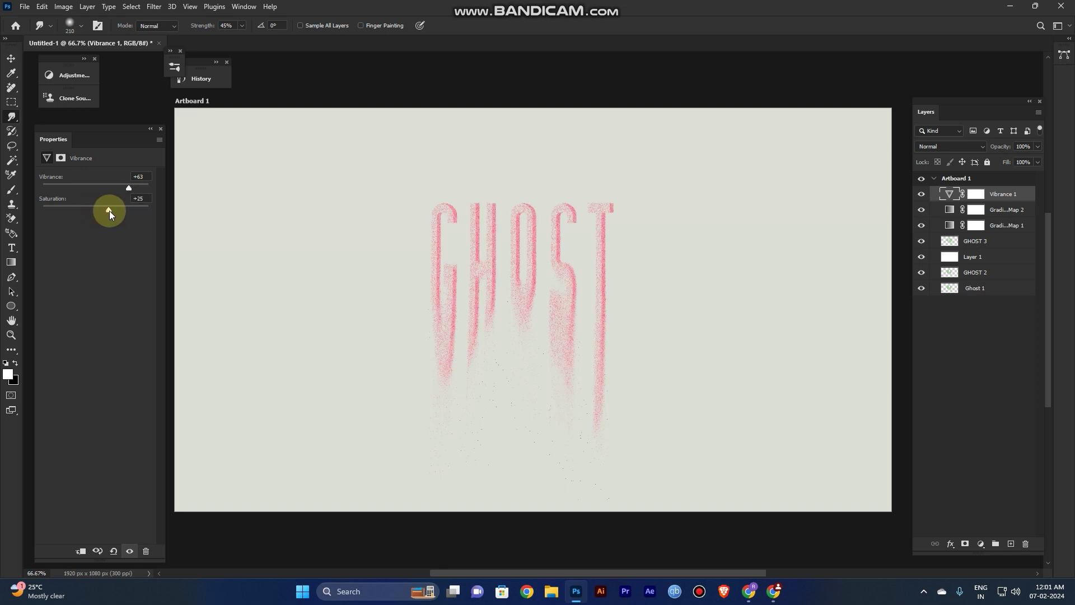
{"action": "left_click_drag", "start_coordinate": [121, 191], "coordinate": [130, 189]}
{"action": "left_click", "coordinate": [937, 315]}
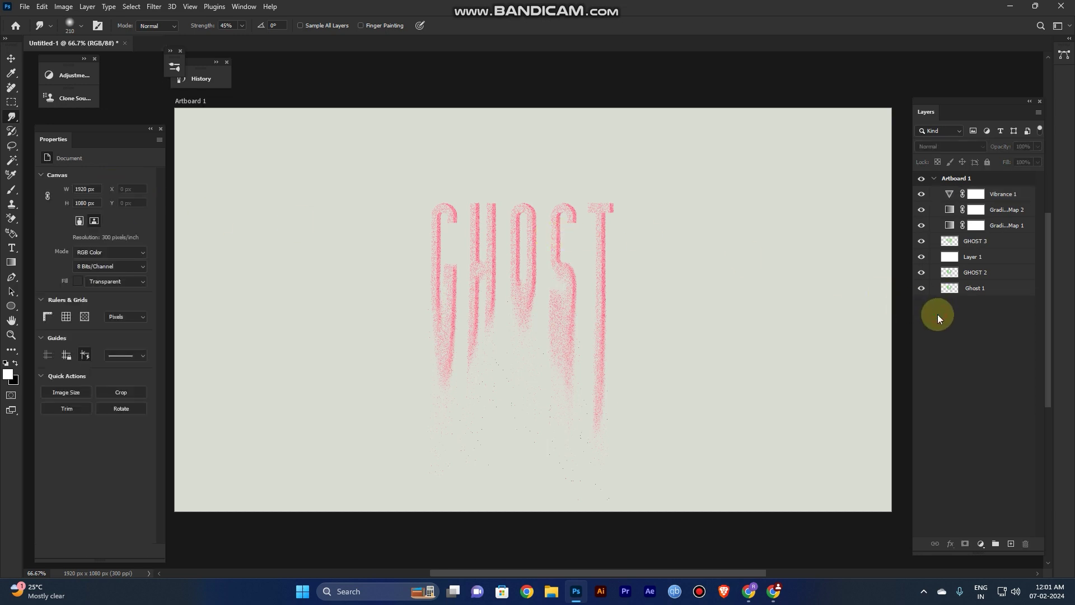
Group all the layers from Vibrance 1 down to Ghost 1
{"action": "left_click", "coordinate": [1010, 201]}
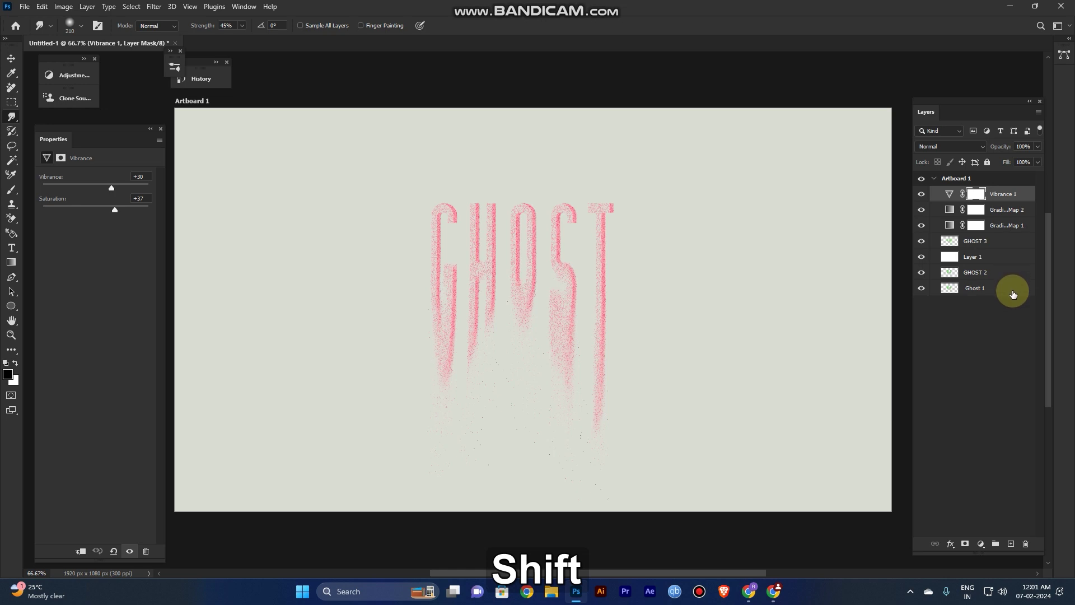
{"action": "left_click", "coordinate": [1013, 292], "text": "shift"}
{"action": "key", "text": "ctrl+g"}
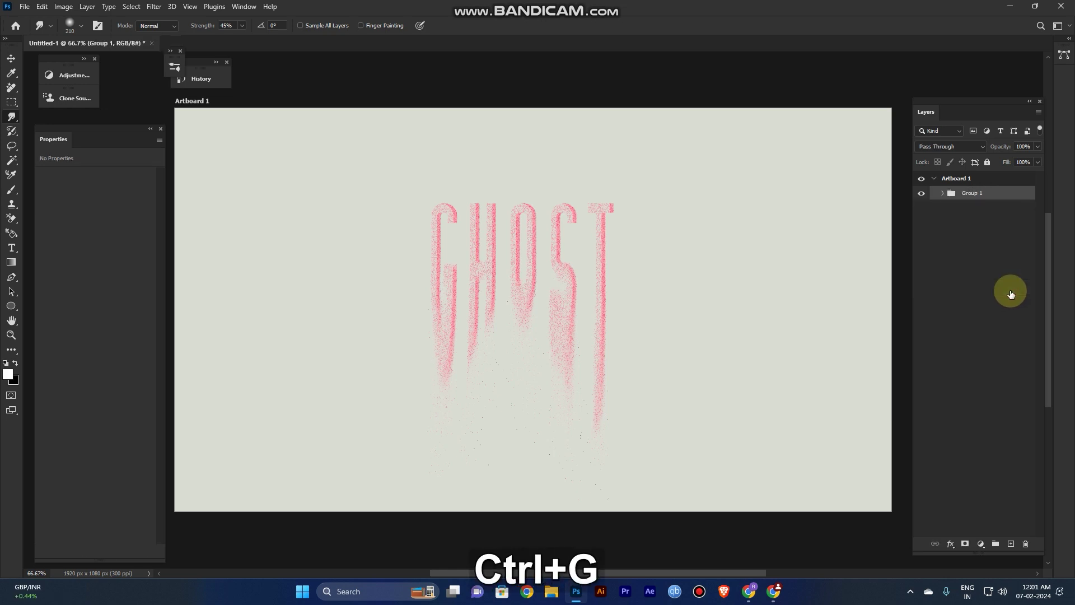
Scale the group to about 152% from its center and shift the enlarged word slightly down on the artboard
{"action": "key", "text": "ctrl+t"}
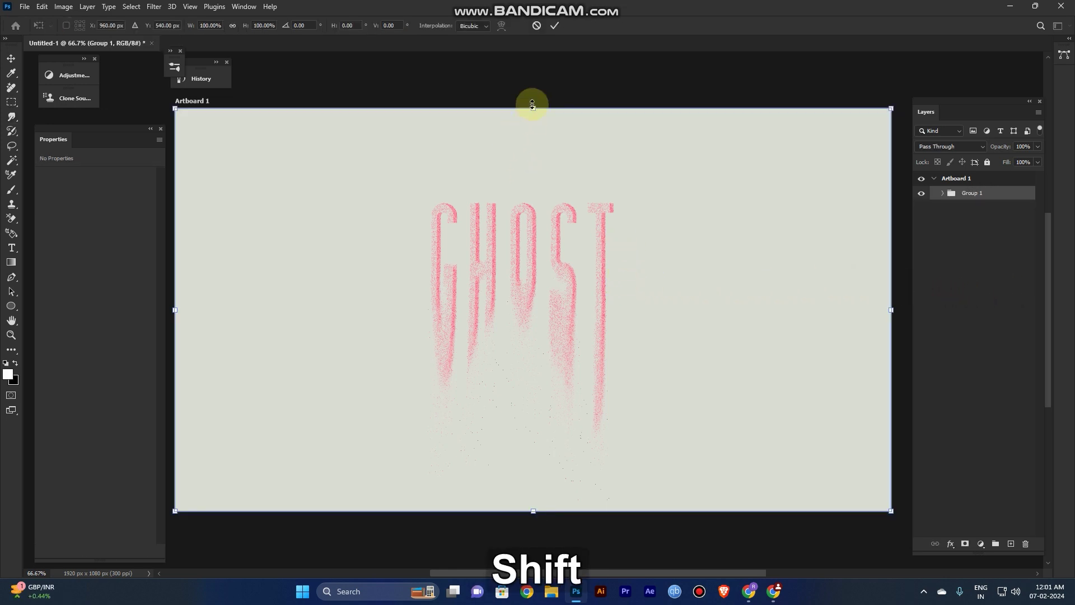
{"action": "left_click_drag", "start_coordinate": [533, 104], "coordinate": [535, 74]}
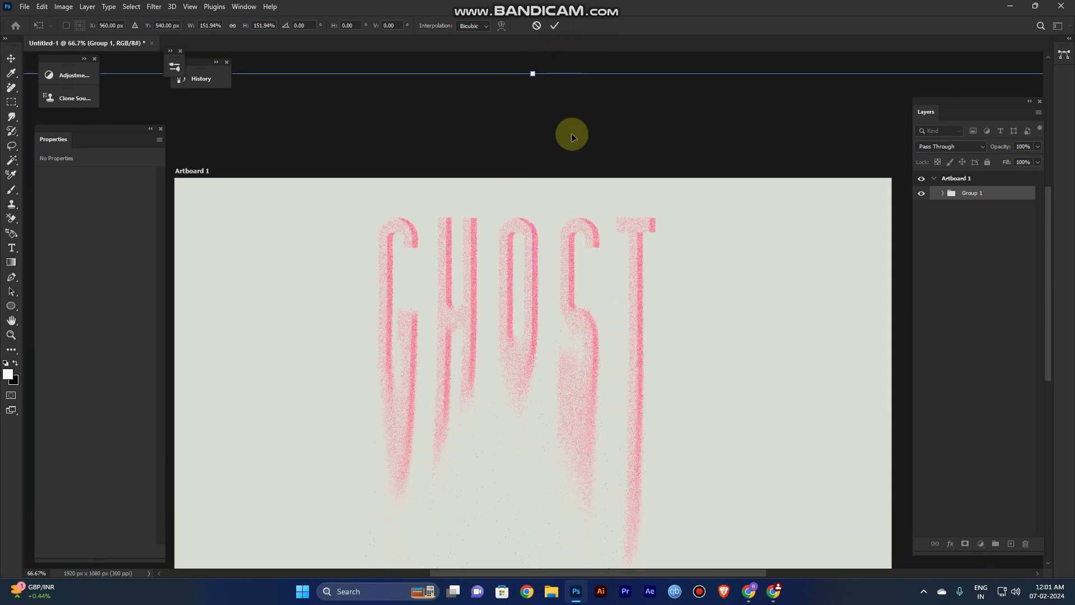
{"action": "key", "text": "space"}
{"action": "left_click_drag", "start_coordinate": [617, 389], "coordinate": [603, 318]}
{"action": "key", "text": "Return"}
{"action": "key", "text": "space"}
{"action": "mouse_move", "coordinate": [715, 278]}
{"action": "left_mouse_down"}
{"action": "mouse_move", "coordinate": [727, 348]}
{"action": "mouse_move", "coordinate": [740, 347]}
{"action": "mouse_move", "coordinate": [715, 317]}
{"action": "left_mouse_up"}
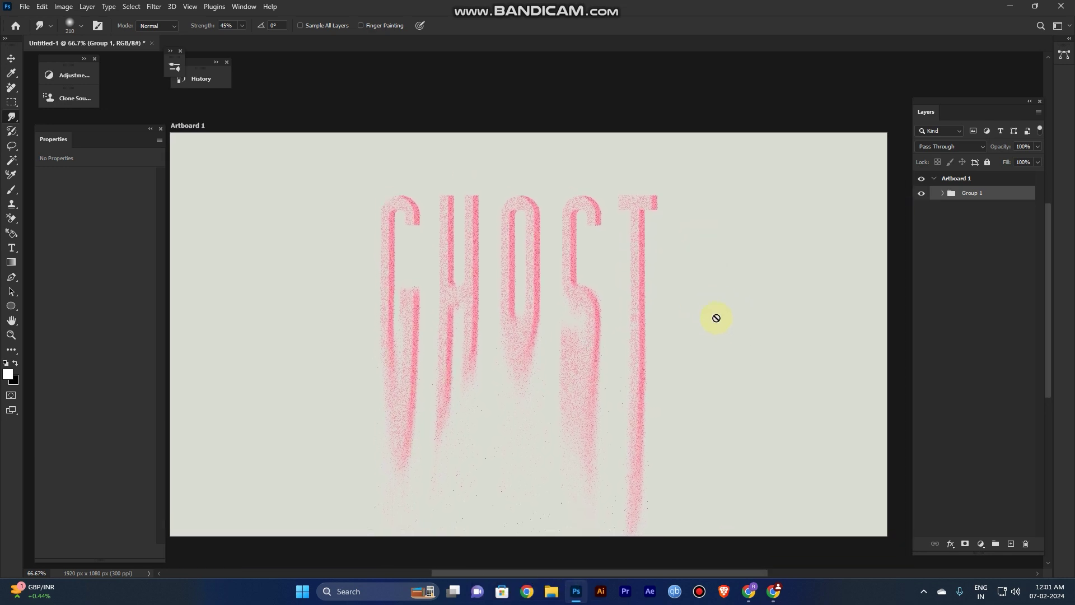